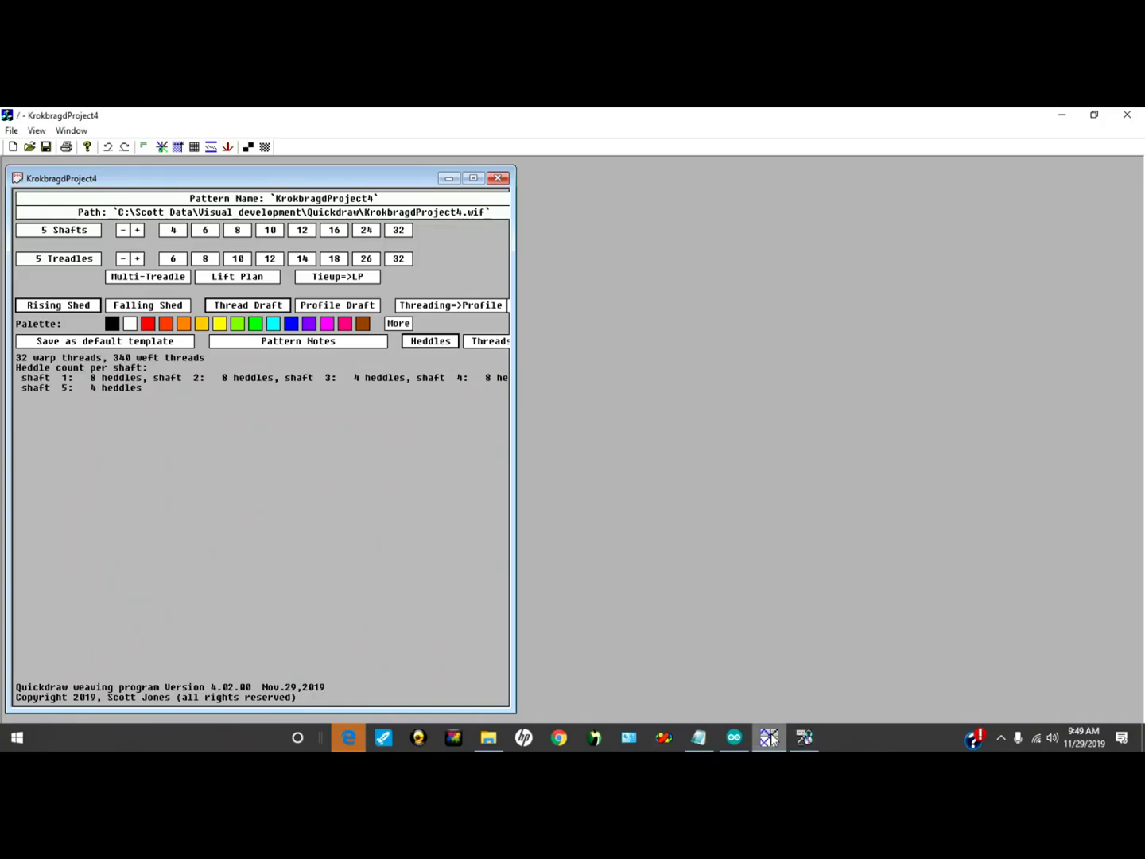
Step: Display the KrokbragdProject4 pattern notes, which identify it as Project 4 from a Krokbragd design book
click(315, 342)
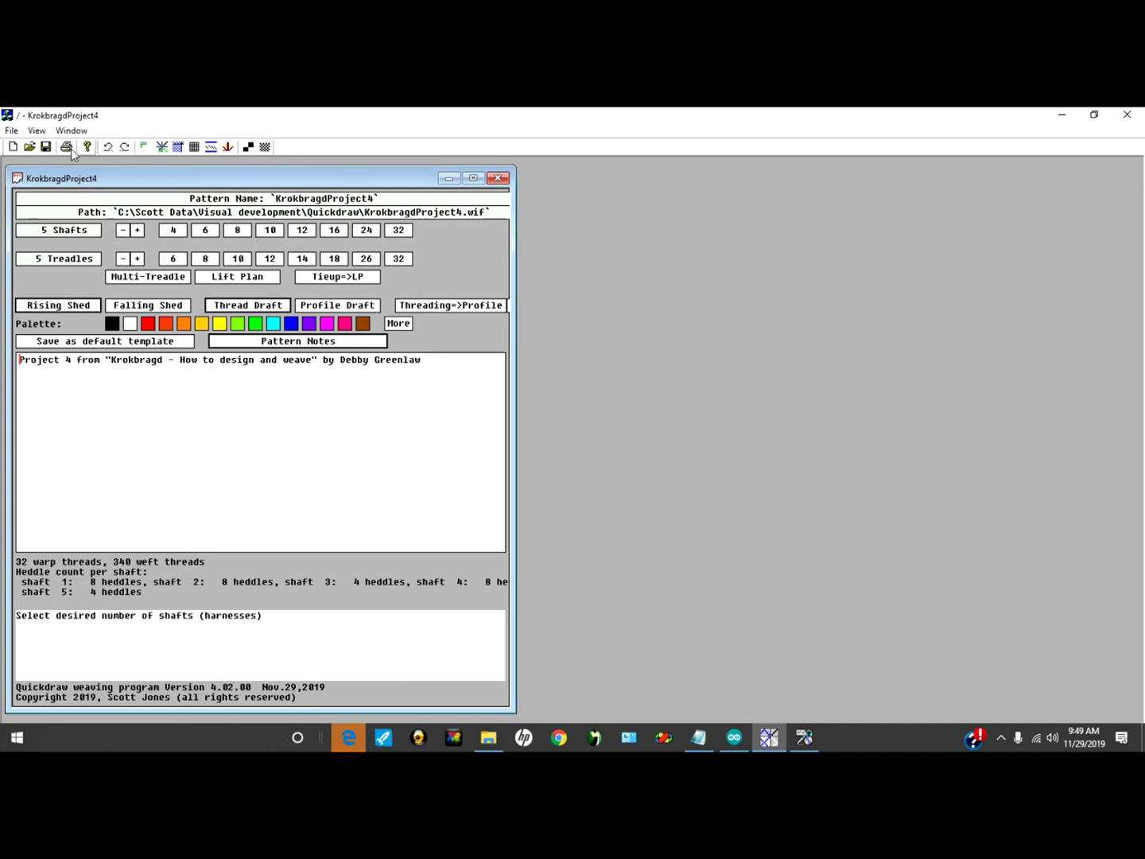
click(39, 132)
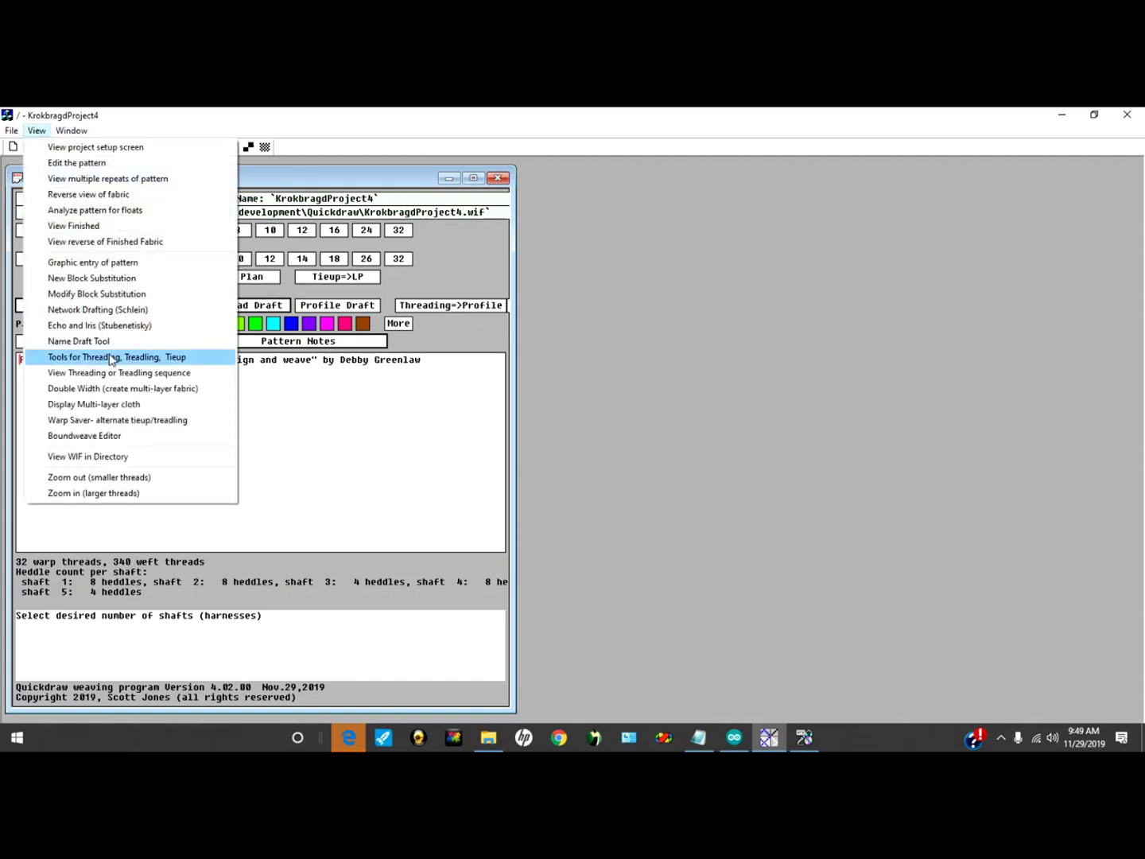
Step: View KrokbragdProject4 in the Boundweave Editor and scroll up through its cloth pattern
click(163, 440)
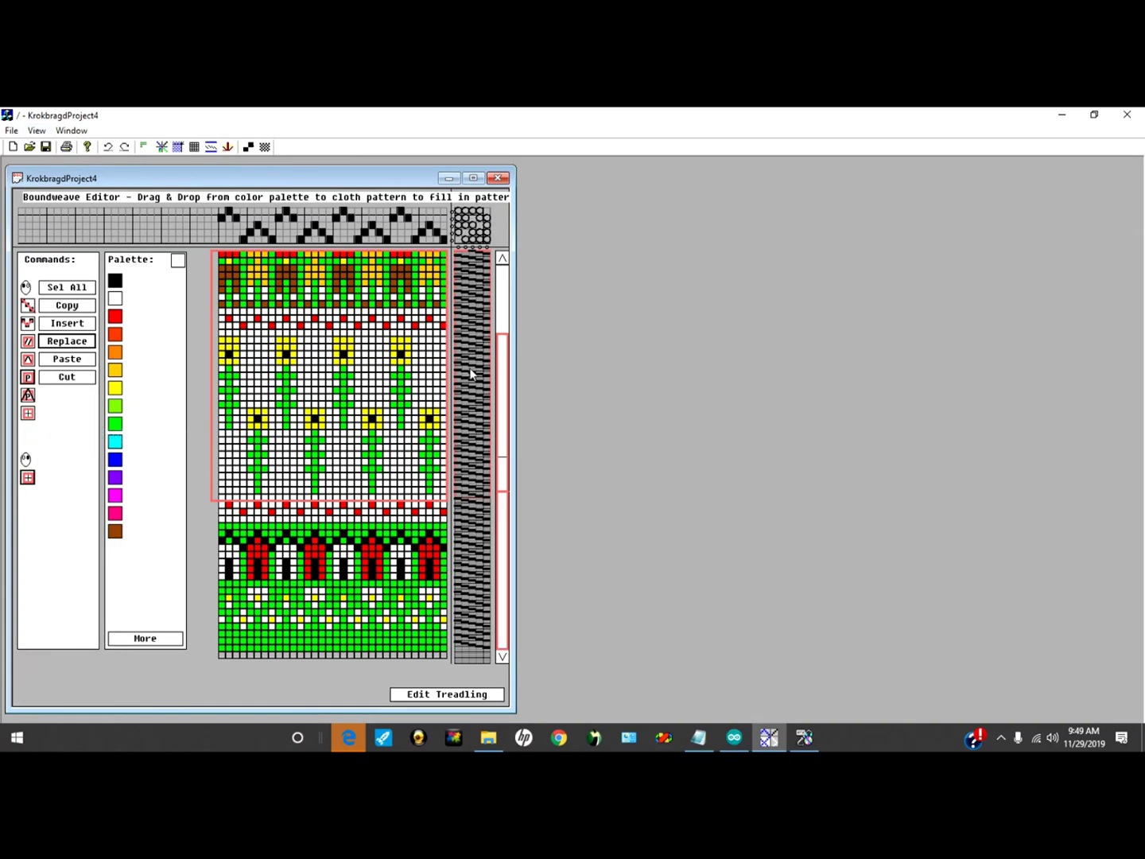
click(500, 314)
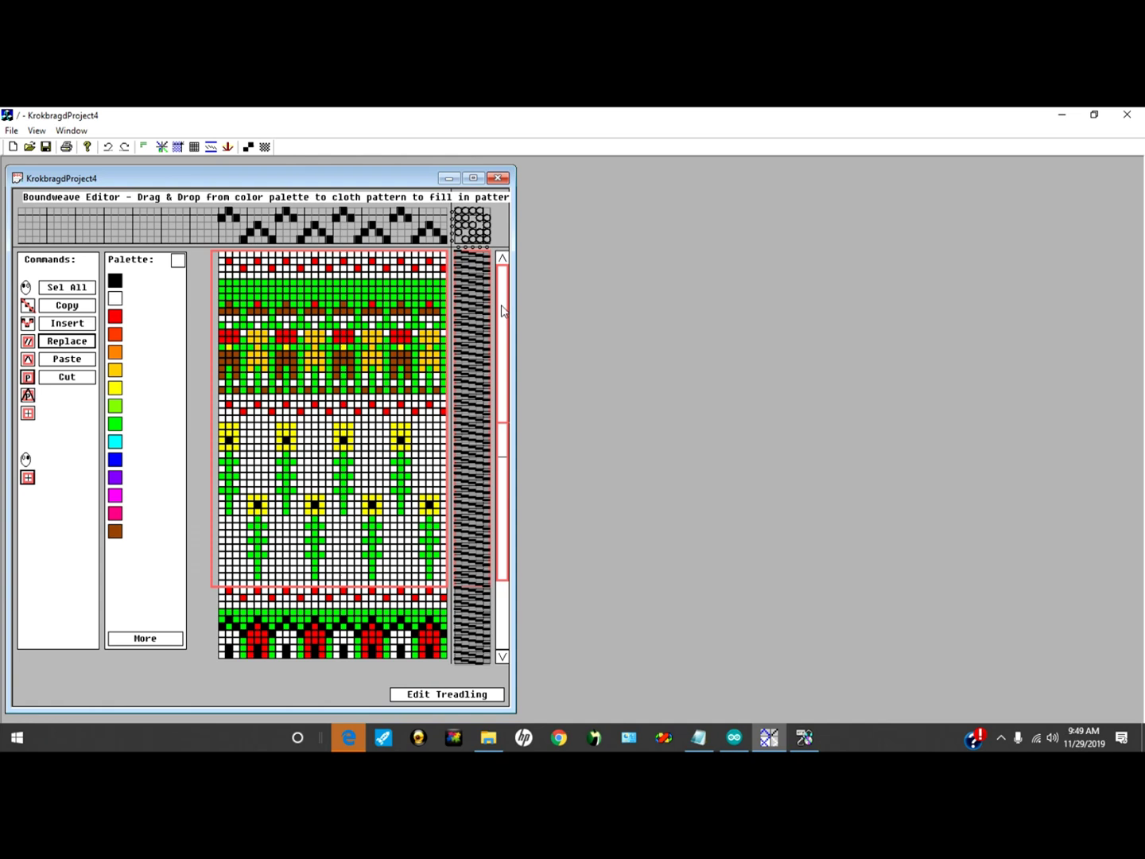
Step: Create a new blank draft and size its window to sit beside the reference
click(12, 147)
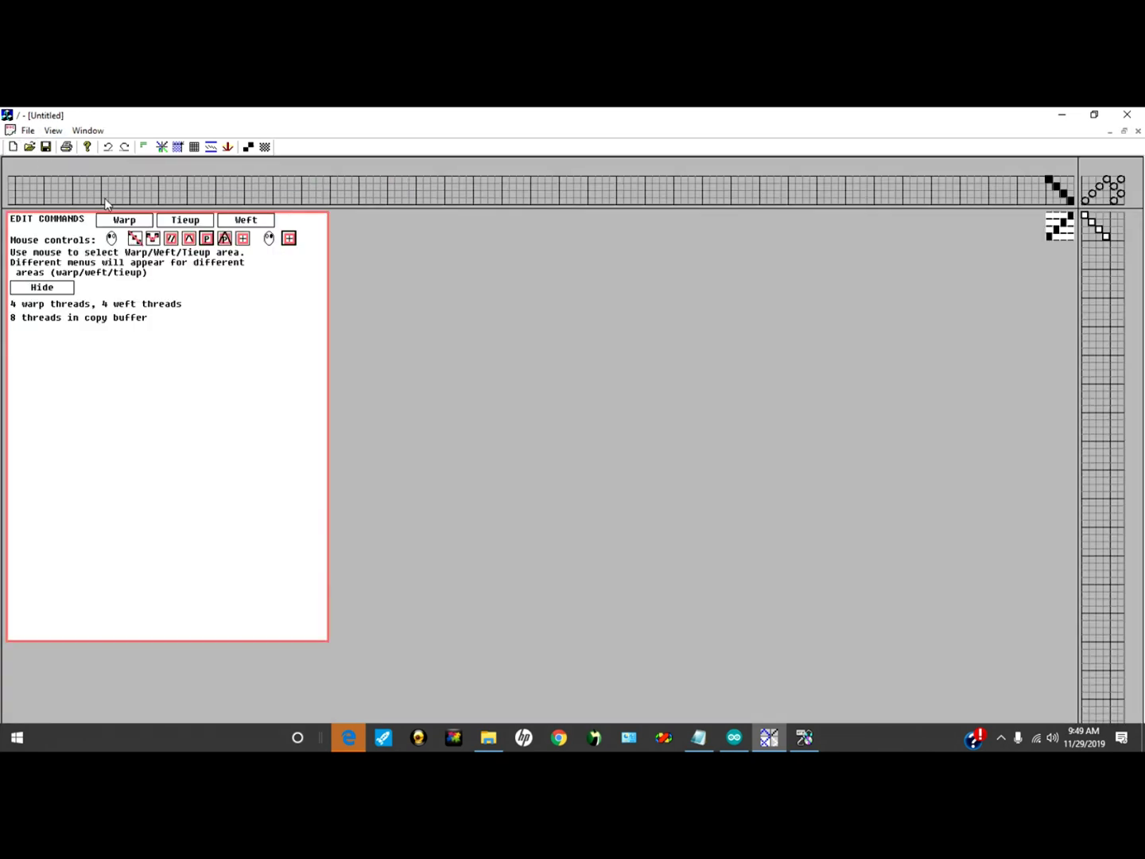
click(1124, 130)
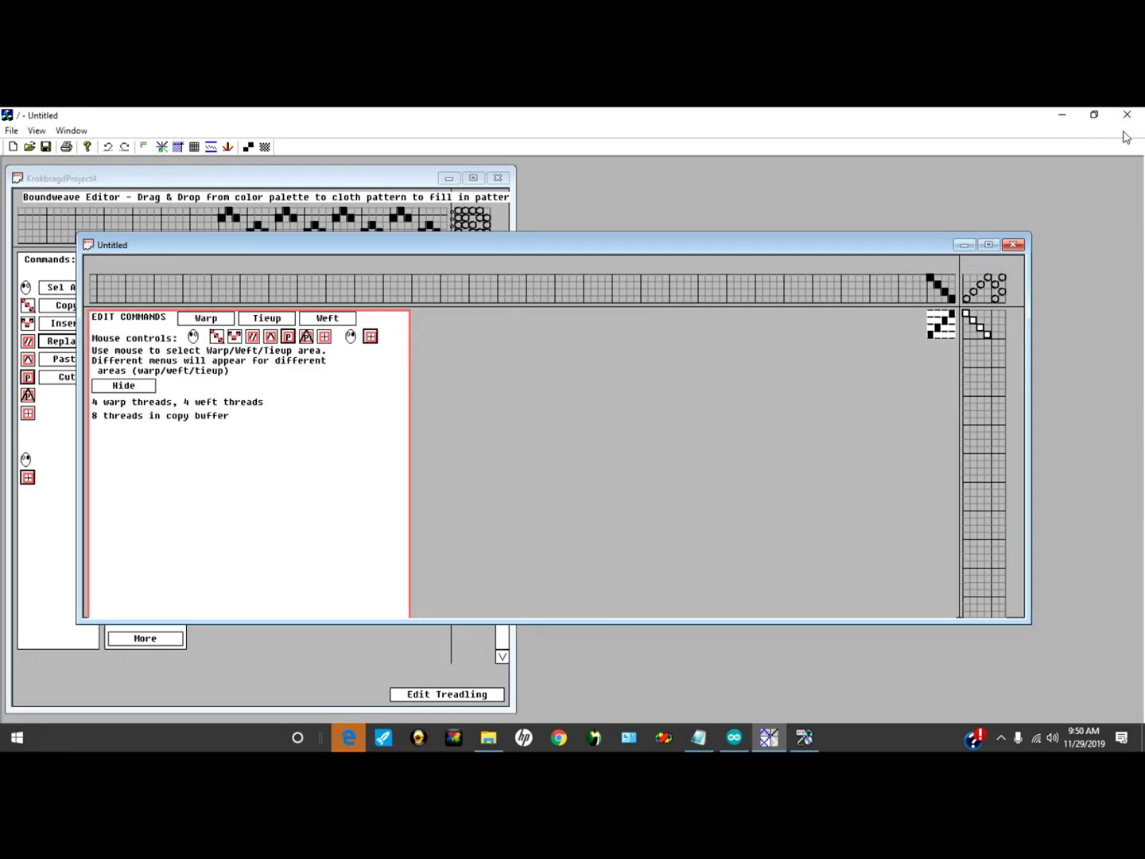
drag(522, 249, 631, 177)
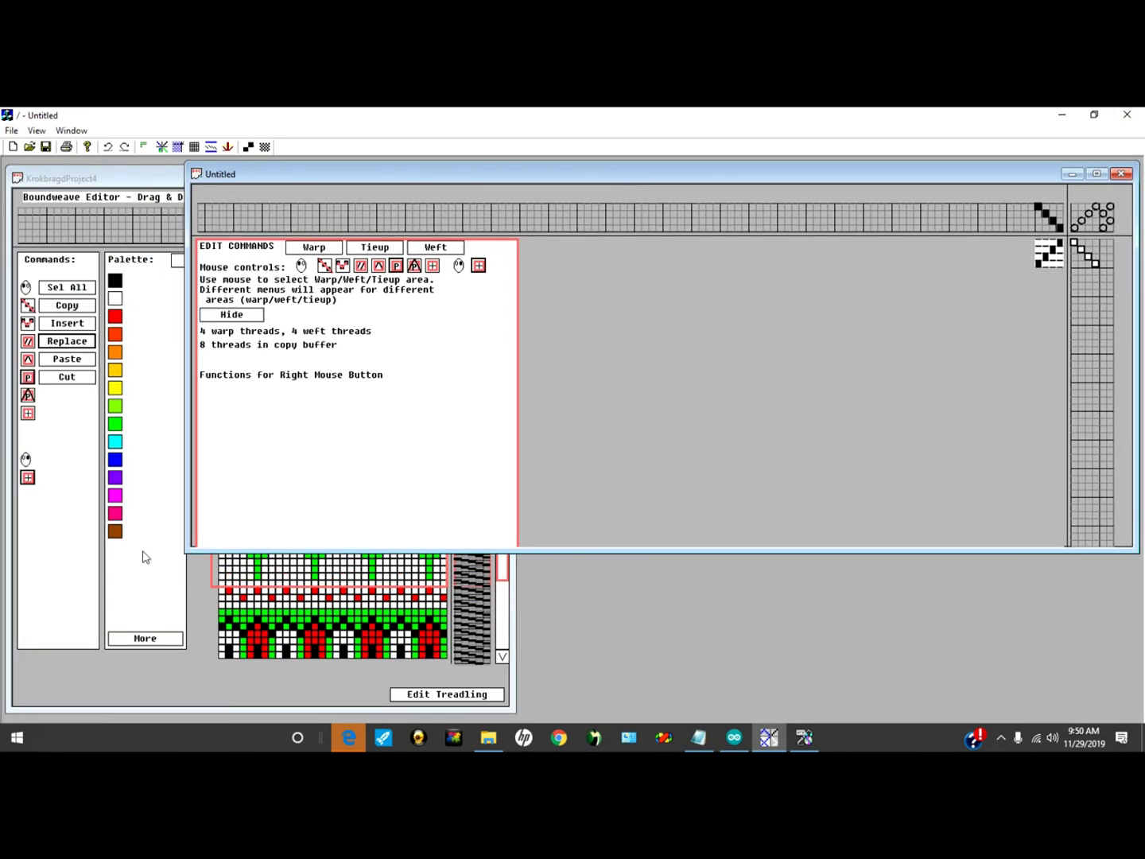
drag(186, 552, 521, 712)
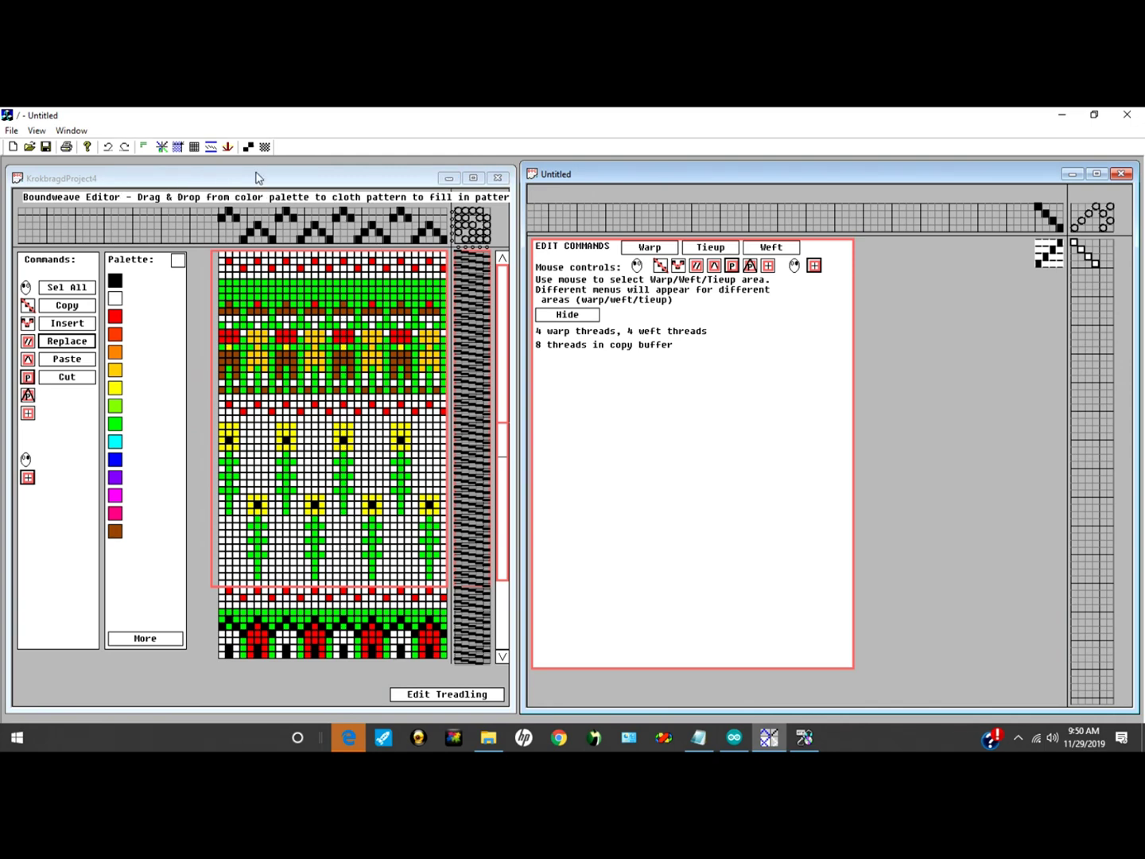
Step: Give the new draft 5 shafts and 5 treadles and view it in the Boundweave Editor
click(143, 147)
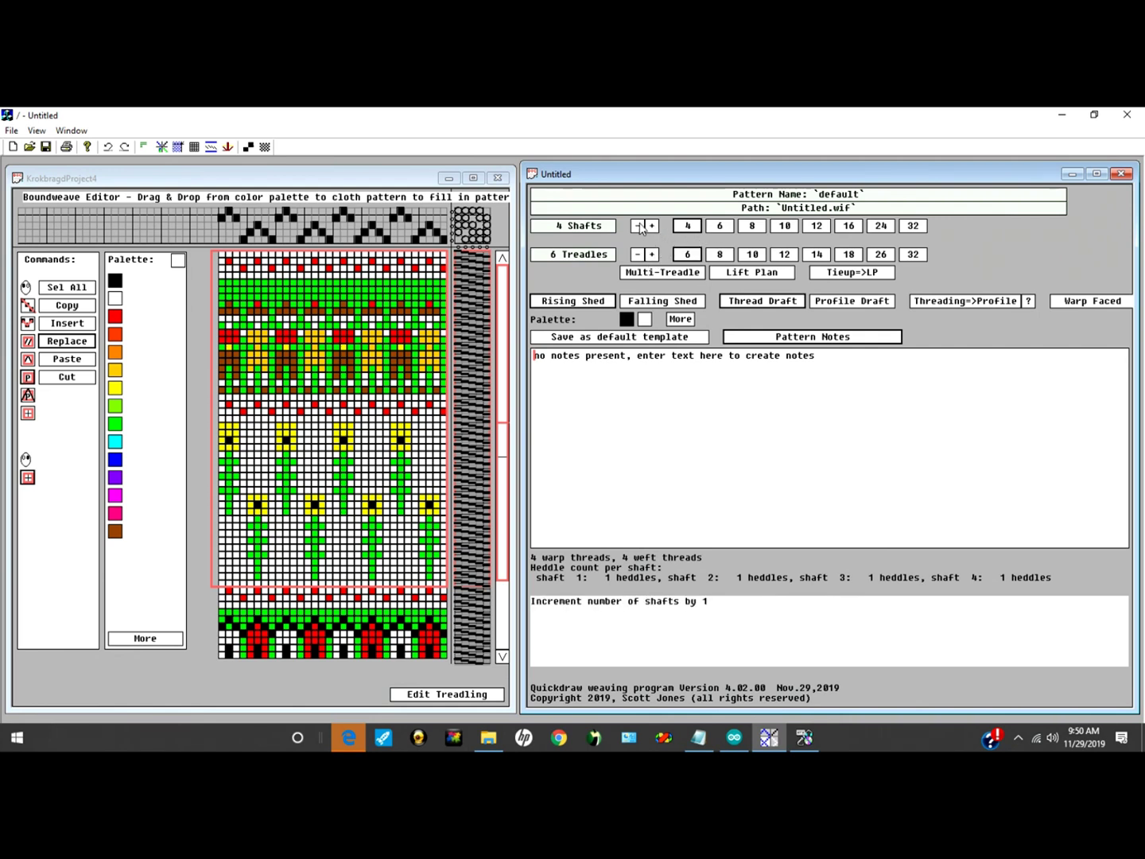
click(652, 226)
click(637, 255)
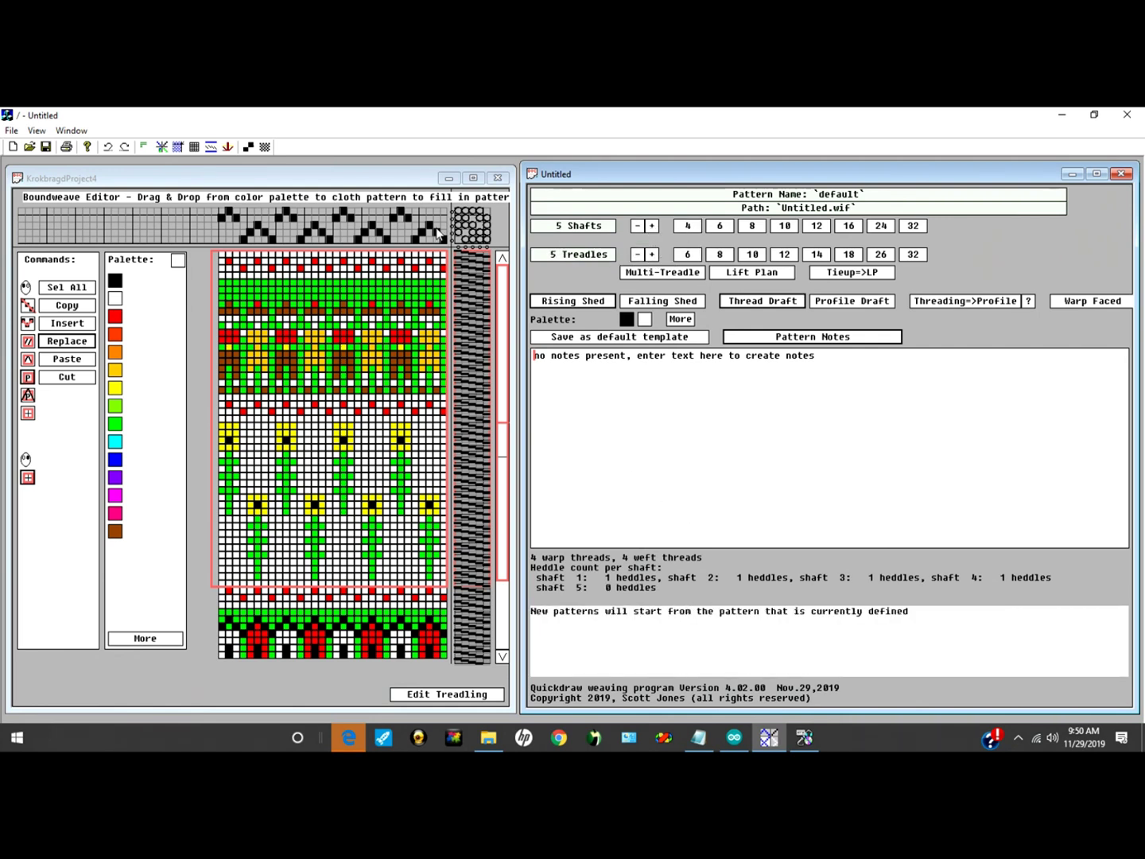
click(35, 132)
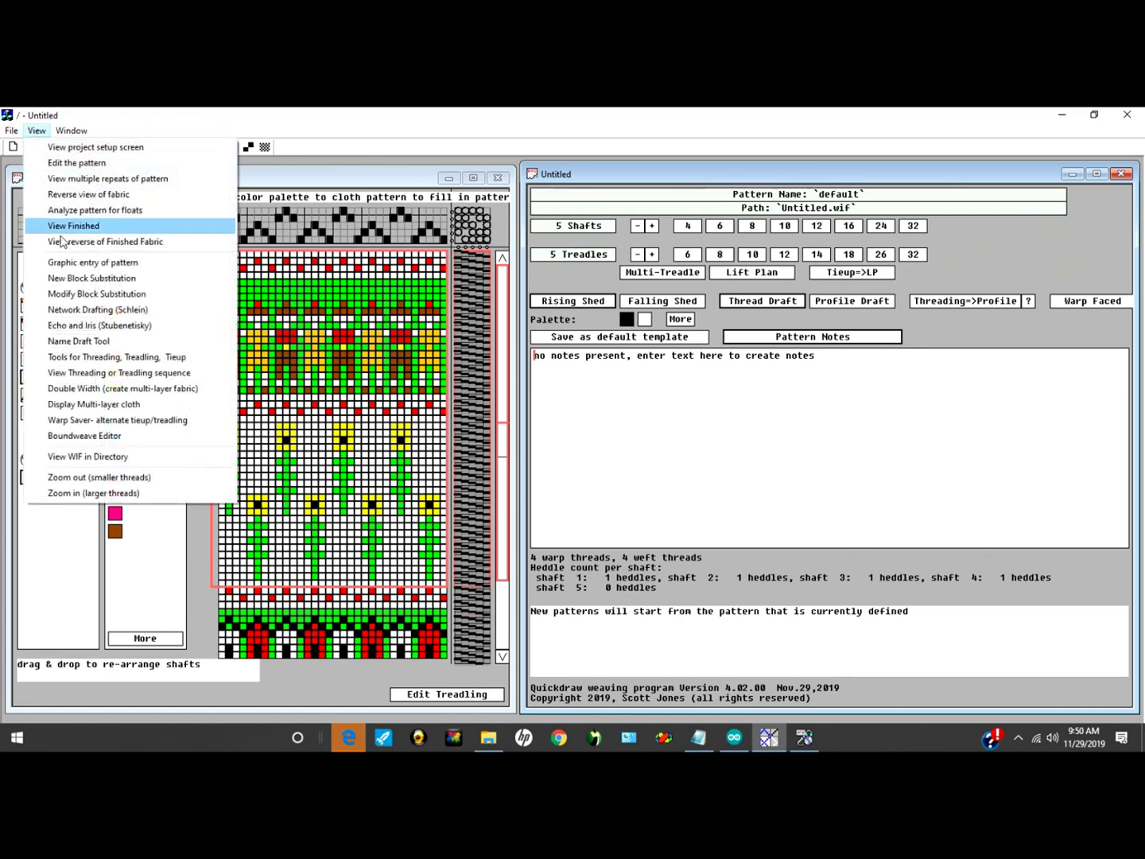
click(117, 438)
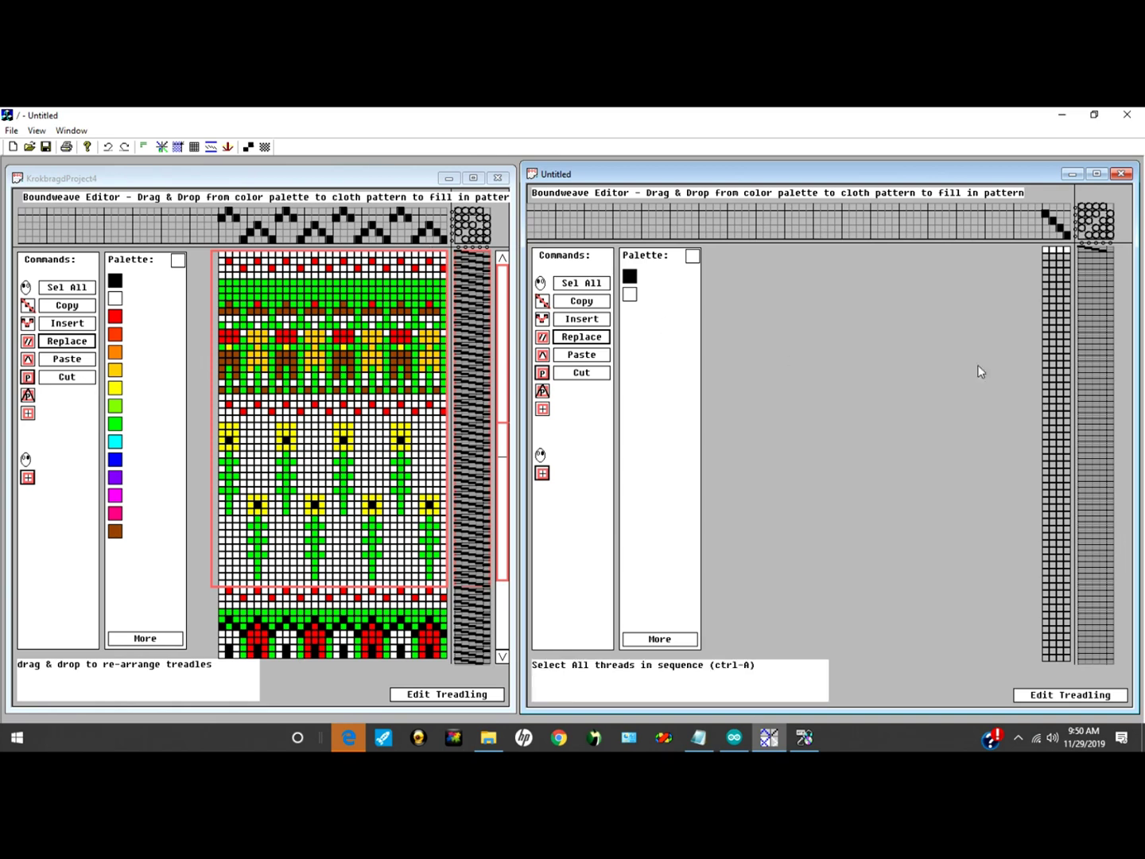
Step: Enlarge the threads and move treadle 3 to position 4 in the tie-up
scroll(1023, 318, up, 2)
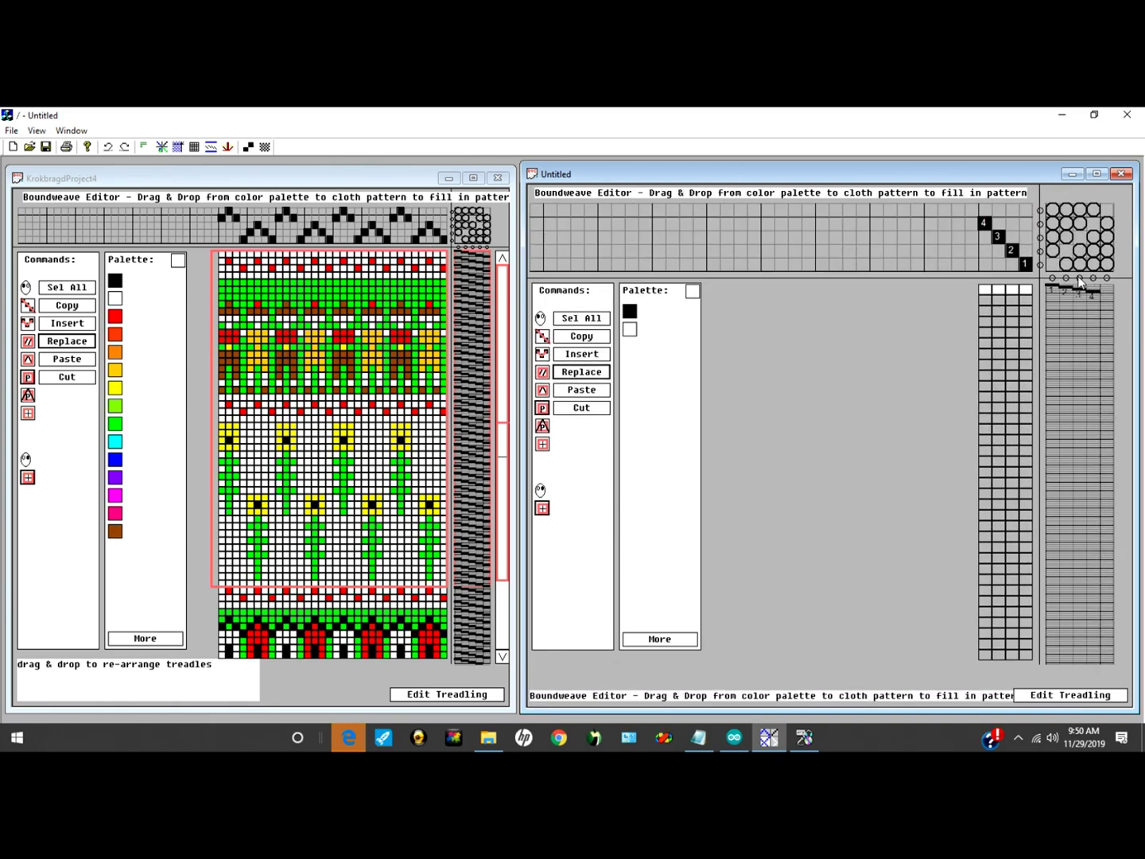
drag(1097, 276, 1094, 277)
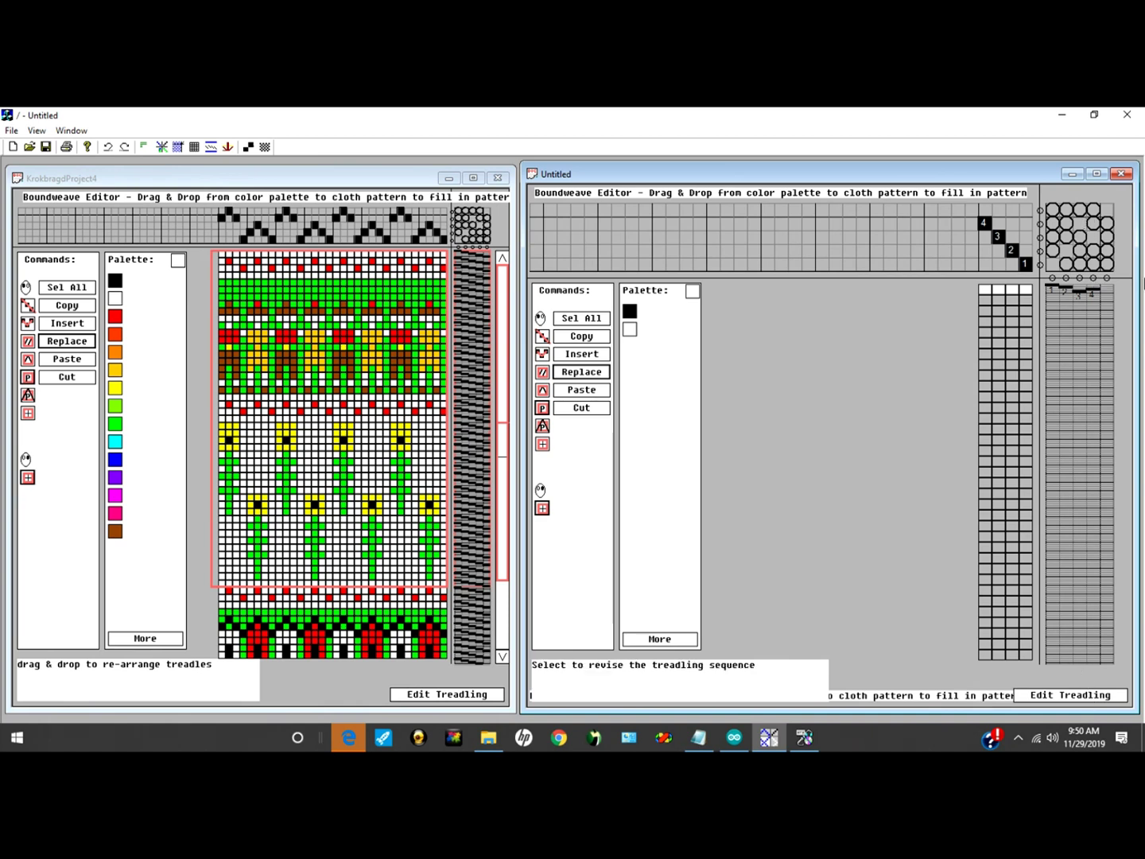
Step: Mark a stepped treadle order in the small weft-sequence grid
click(1102, 696)
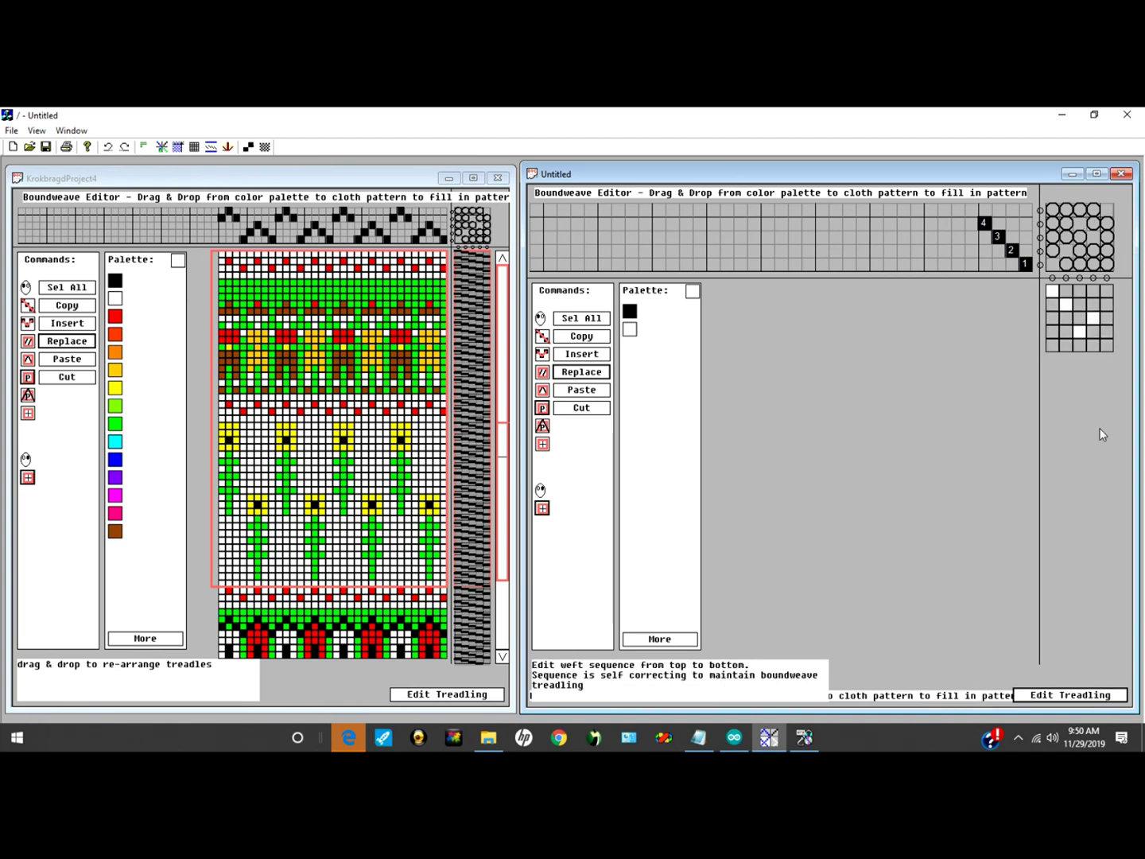
click(1081, 321)
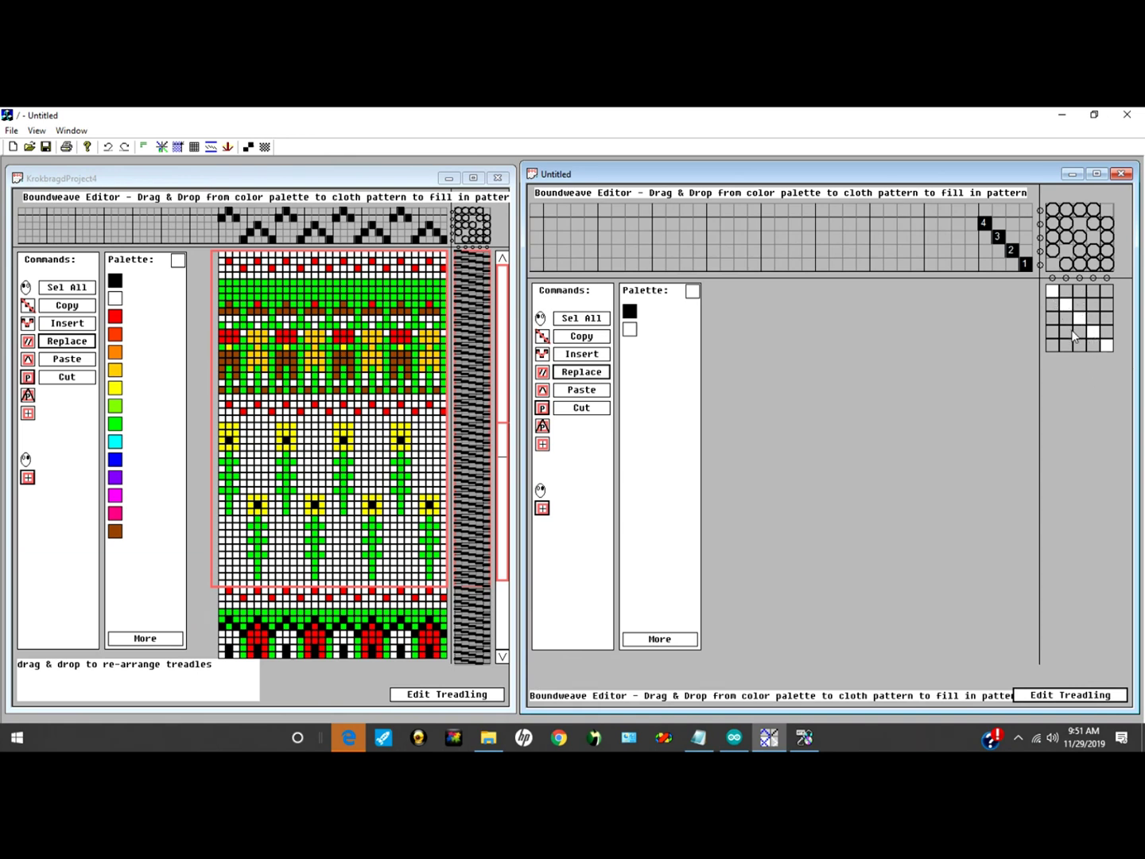
Step: Apply the revised sequence to the whole treadling and repeat a 1–5–1 point threading block across the warp
click(1074, 697)
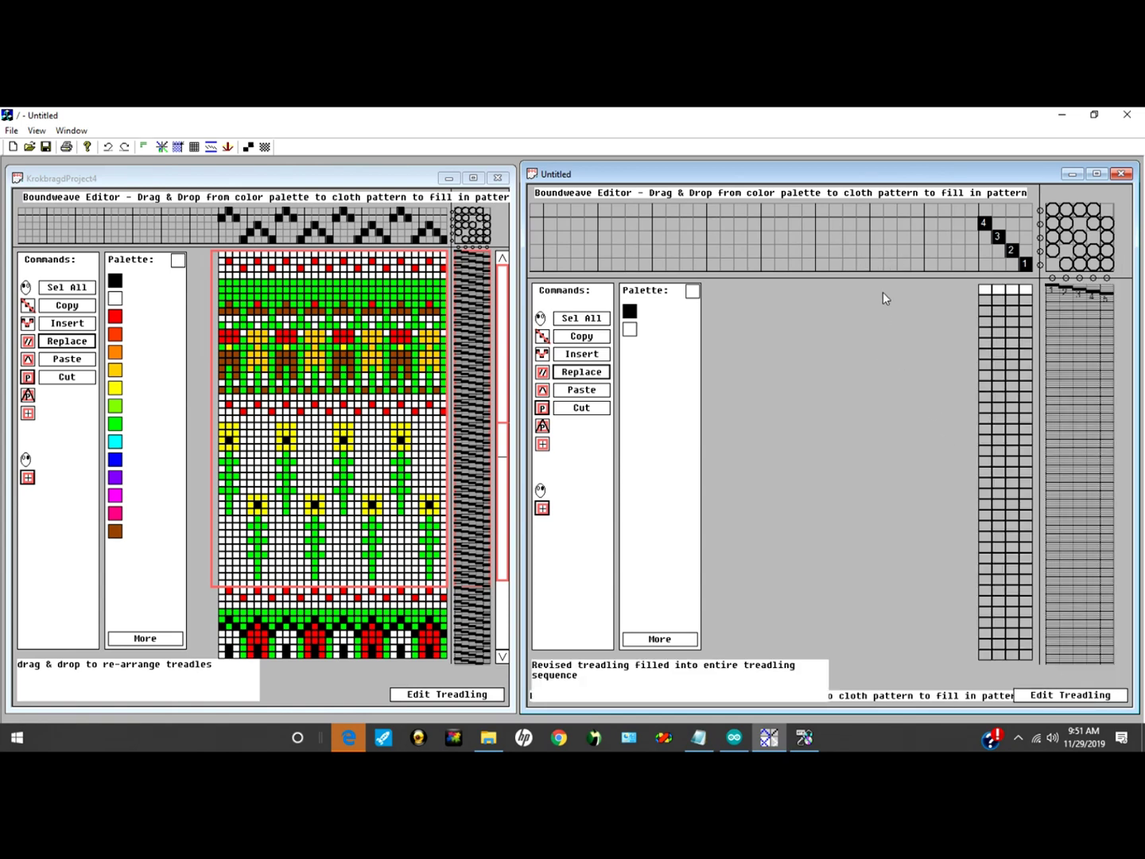
click(987, 252)
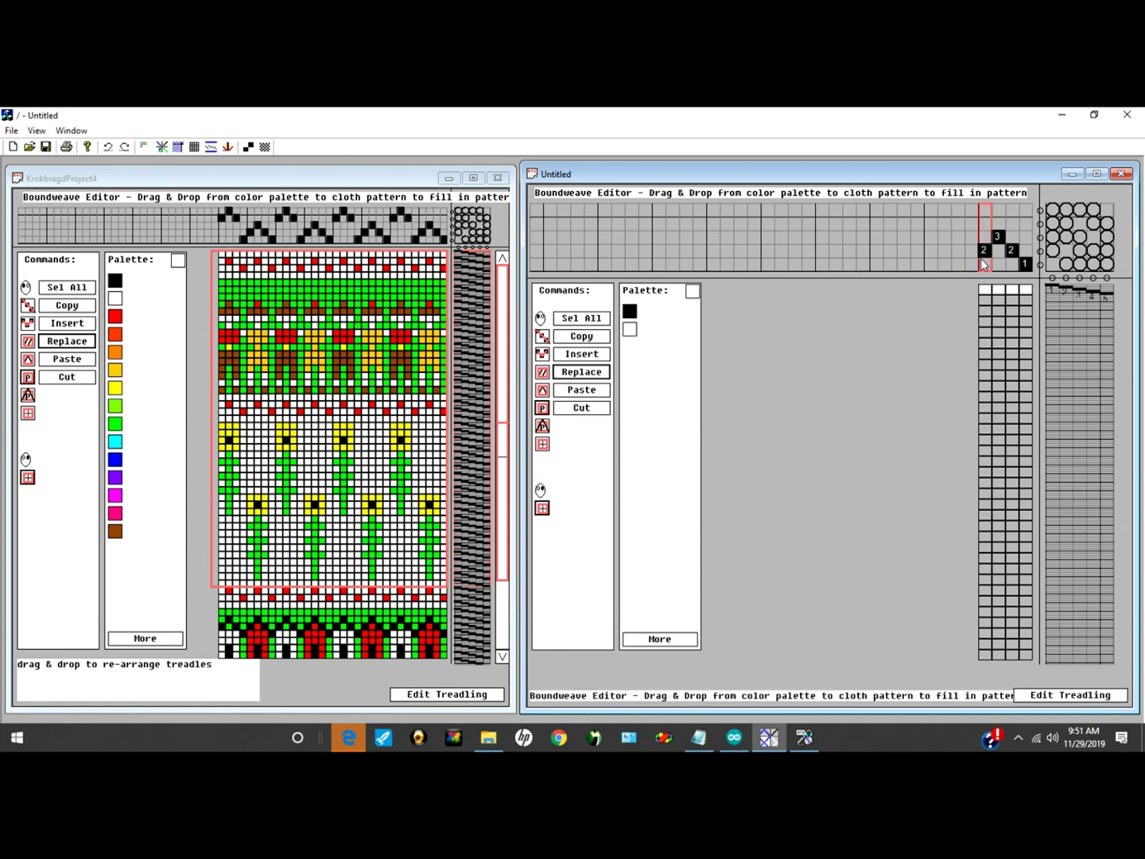
click(971, 264)
click(957, 223)
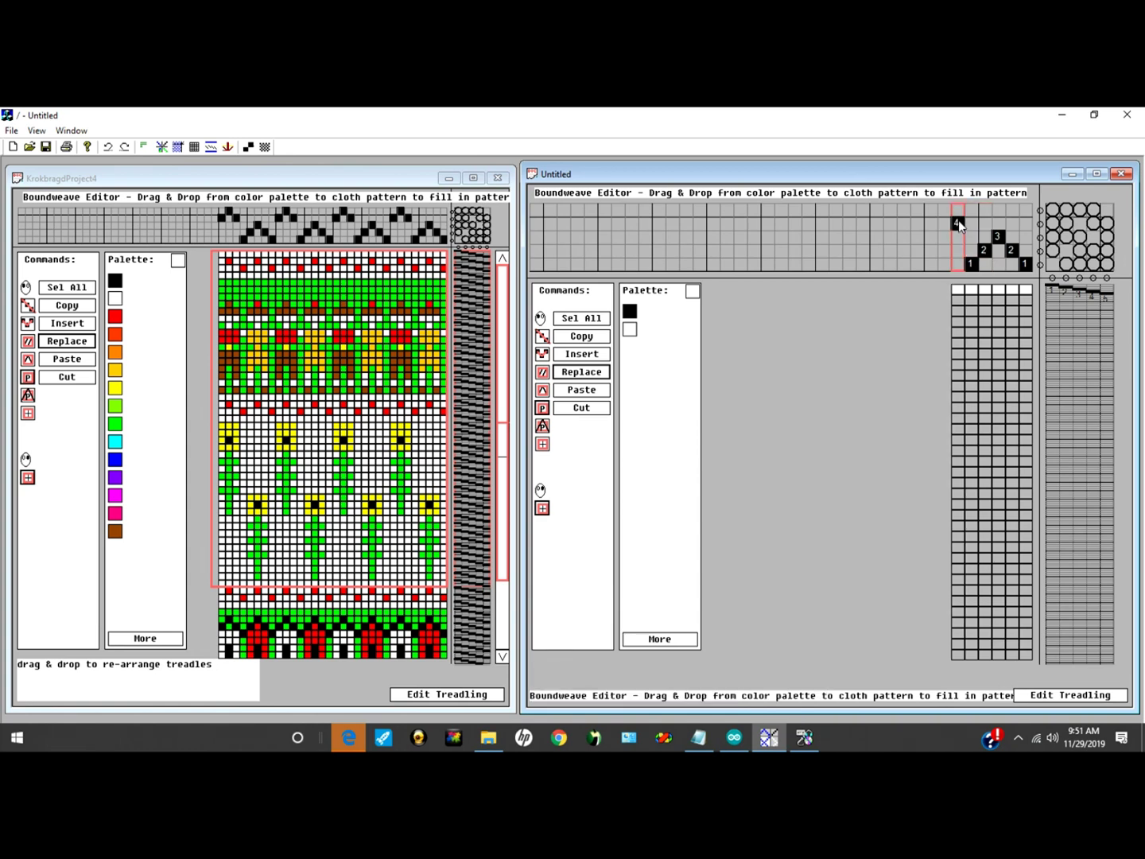
click(943, 210)
click(929, 223)
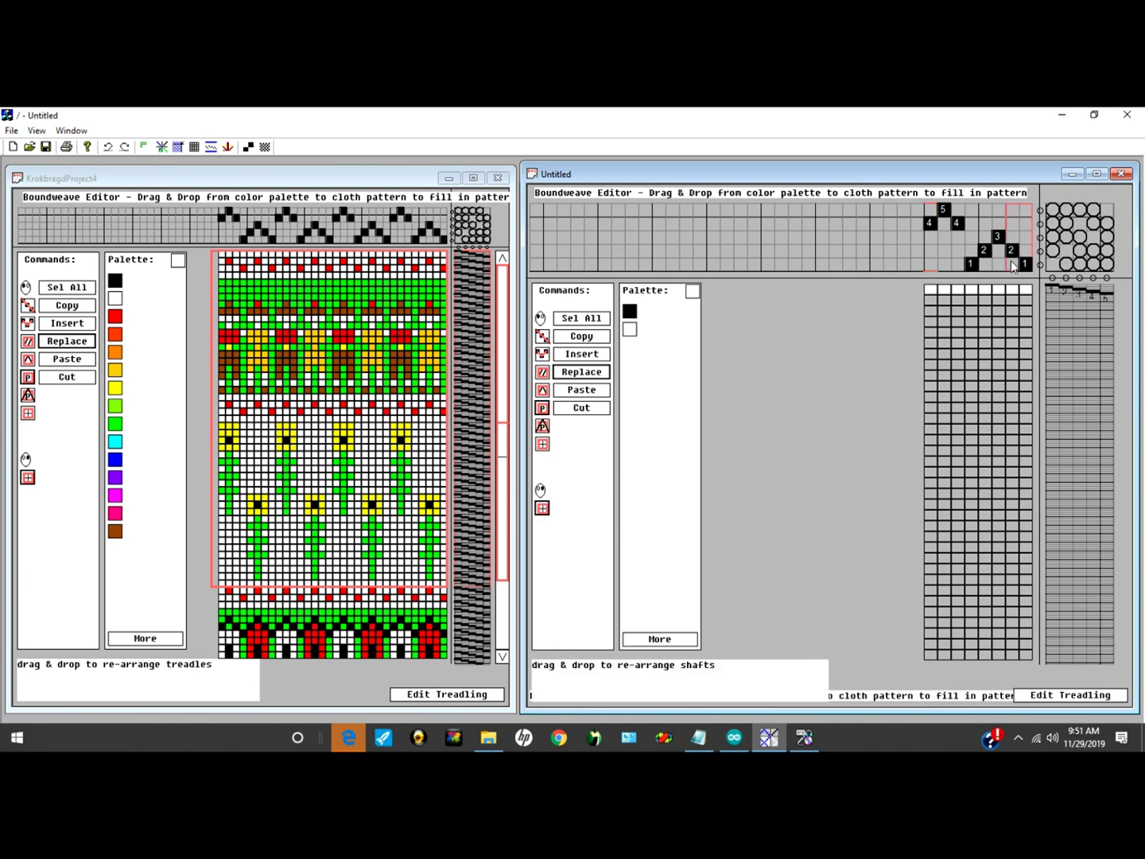
drag(1026, 262, 938, 269)
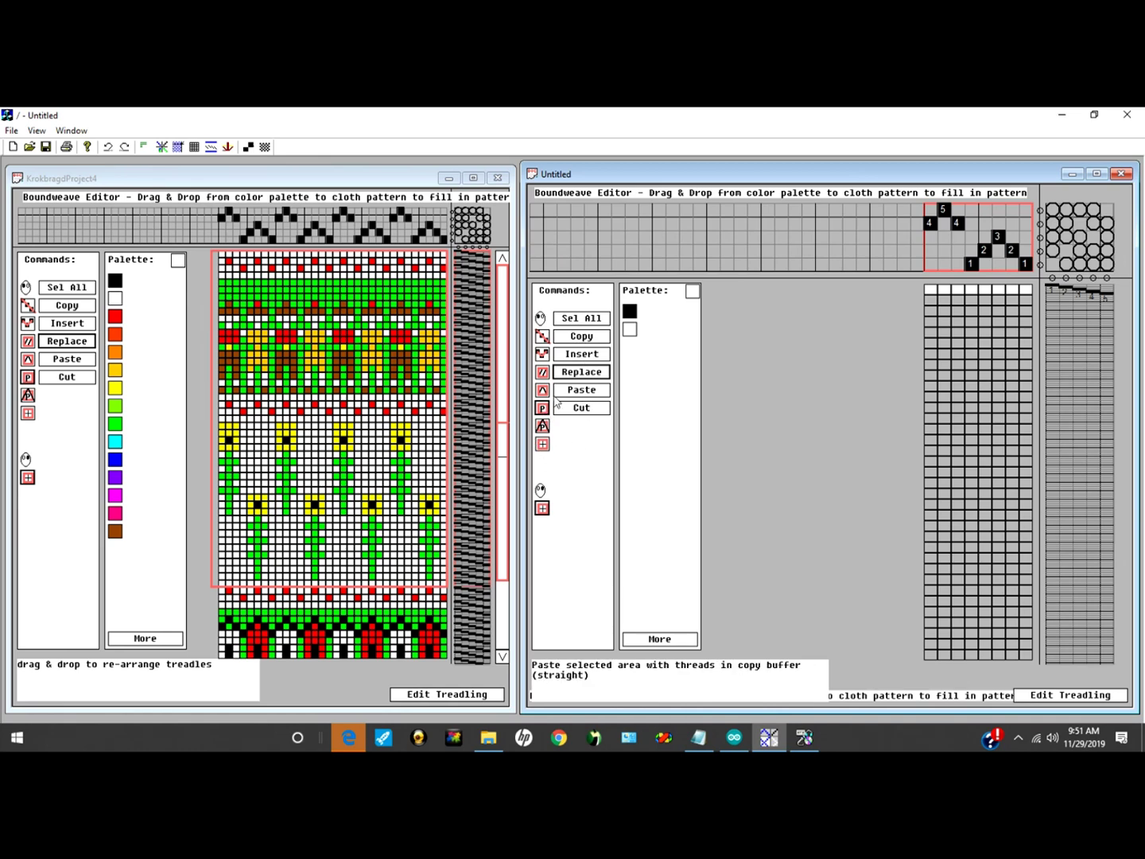
drag(915, 267, 609, 222)
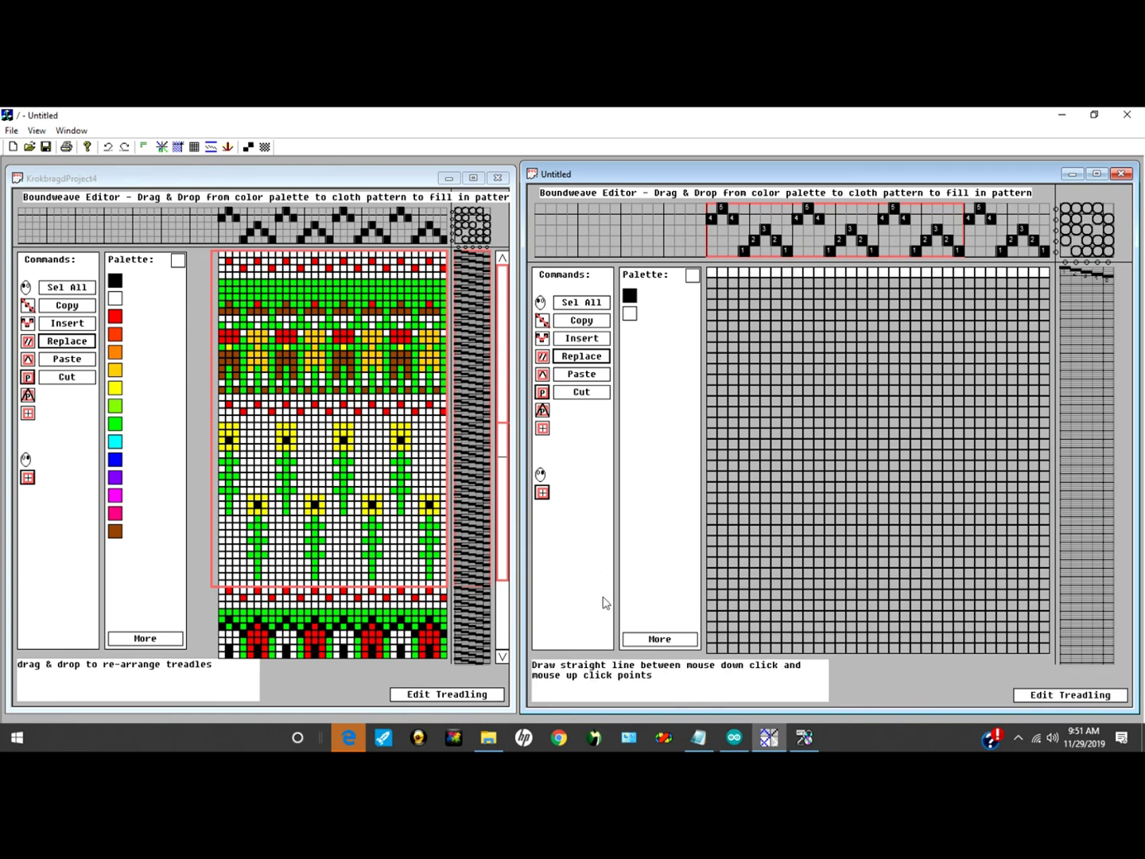
Step: Add all colour-wheel colours plus a dark brown, bringing the palette to 15 colours
click(687, 643)
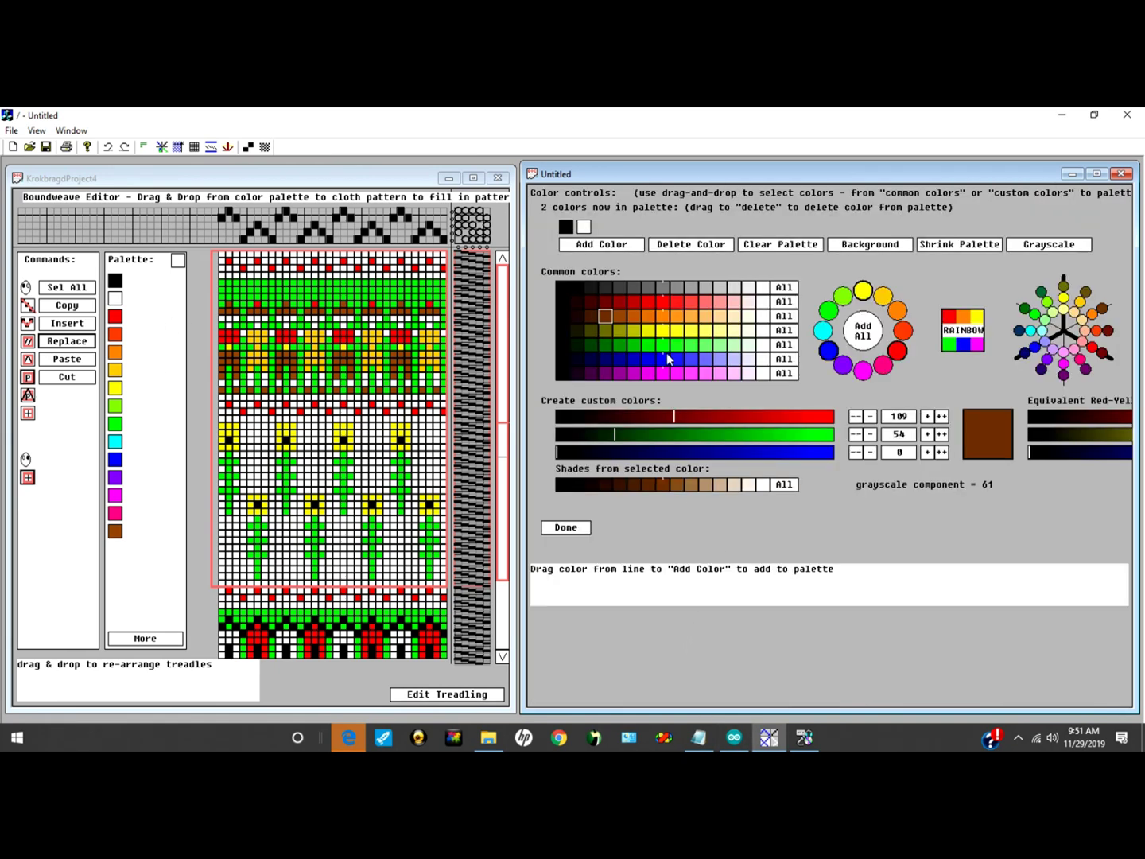
click(865, 331)
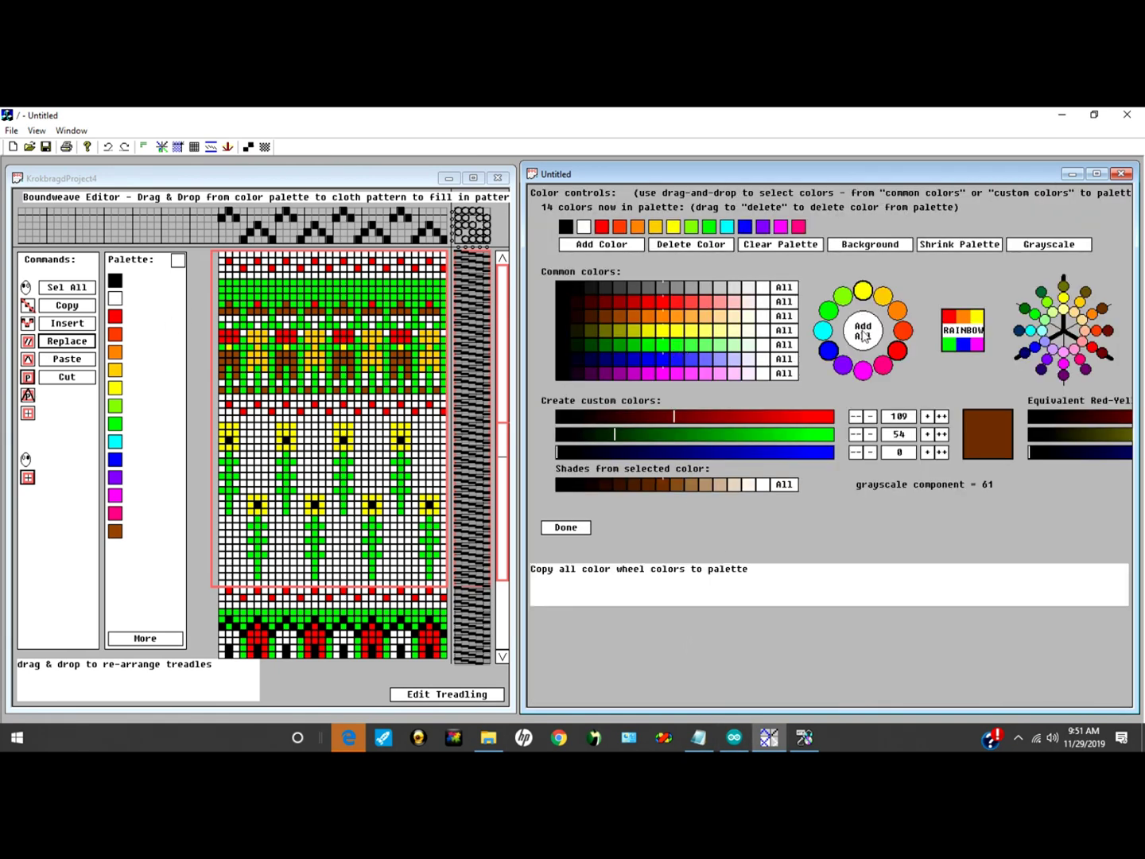
click(592, 315)
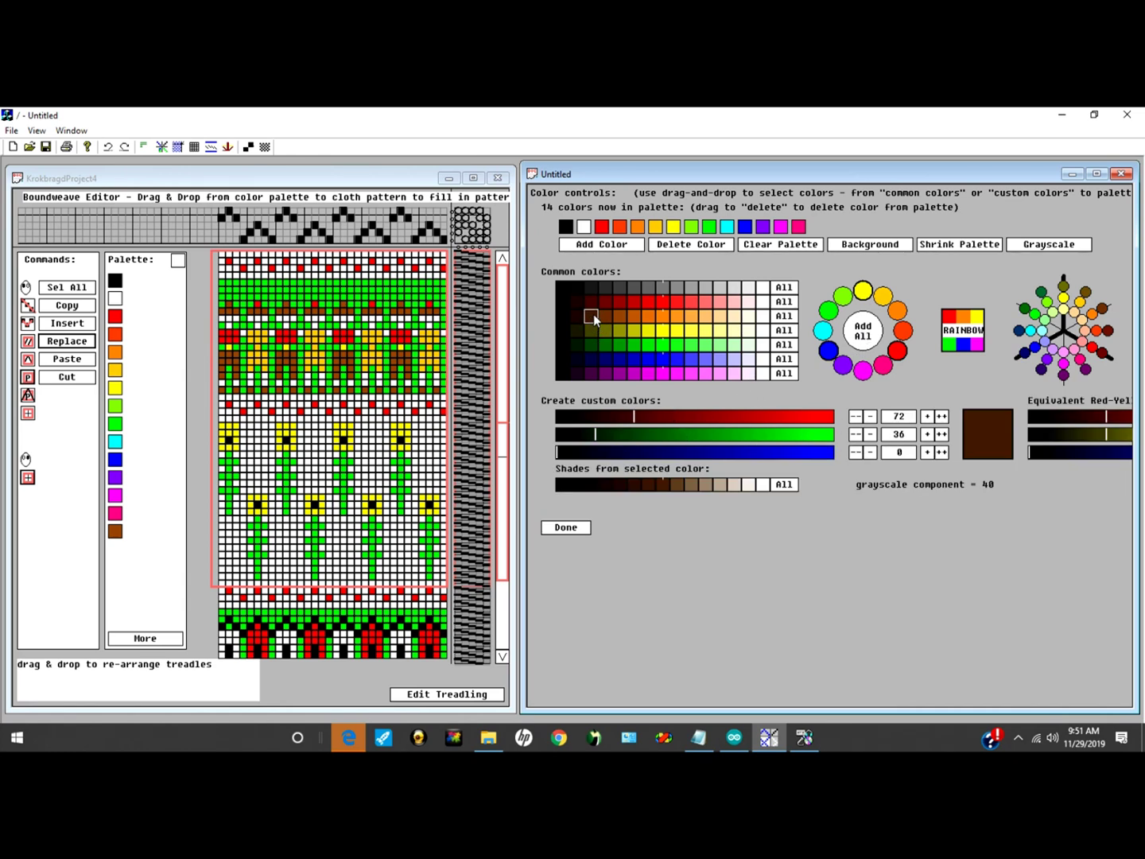
drag(594, 314, 619, 248)
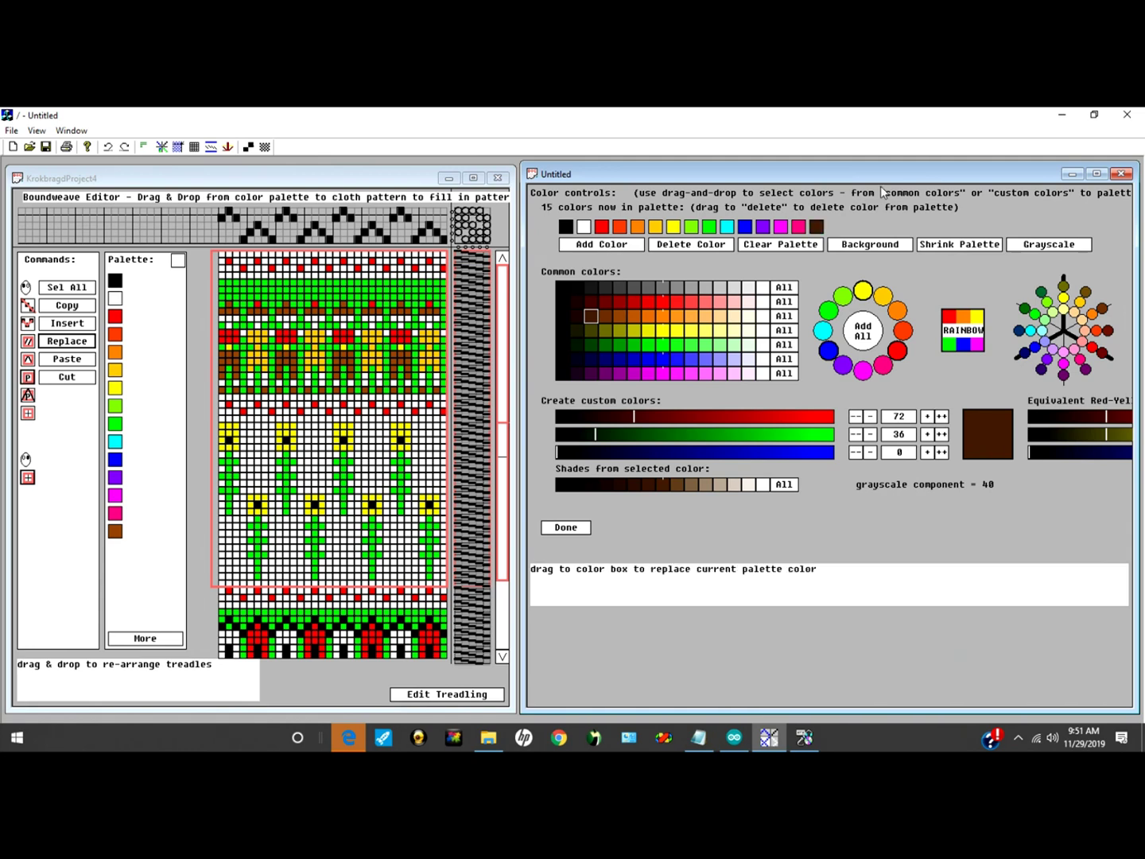
click(568, 529)
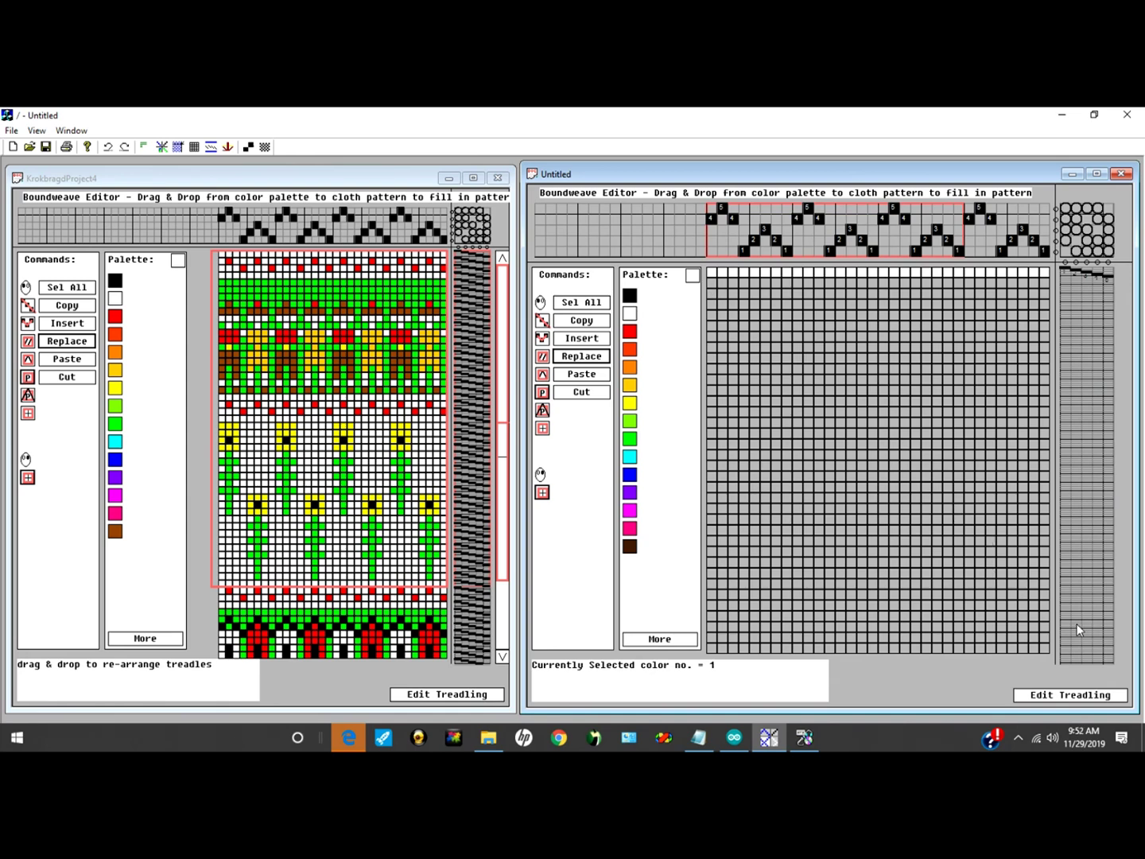
Step: Clear the cloth to white and paint two staggered rows of red dots across the top
click(1052, 650)
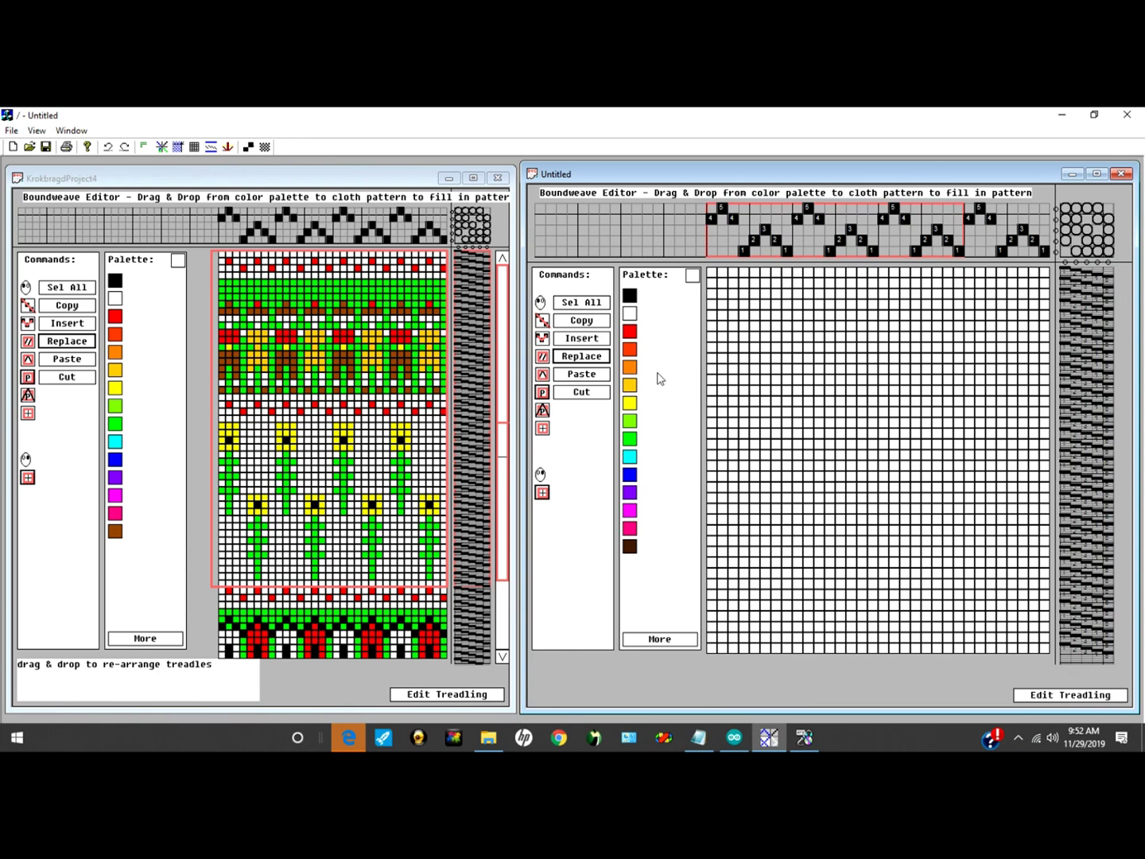
click(630, 332)
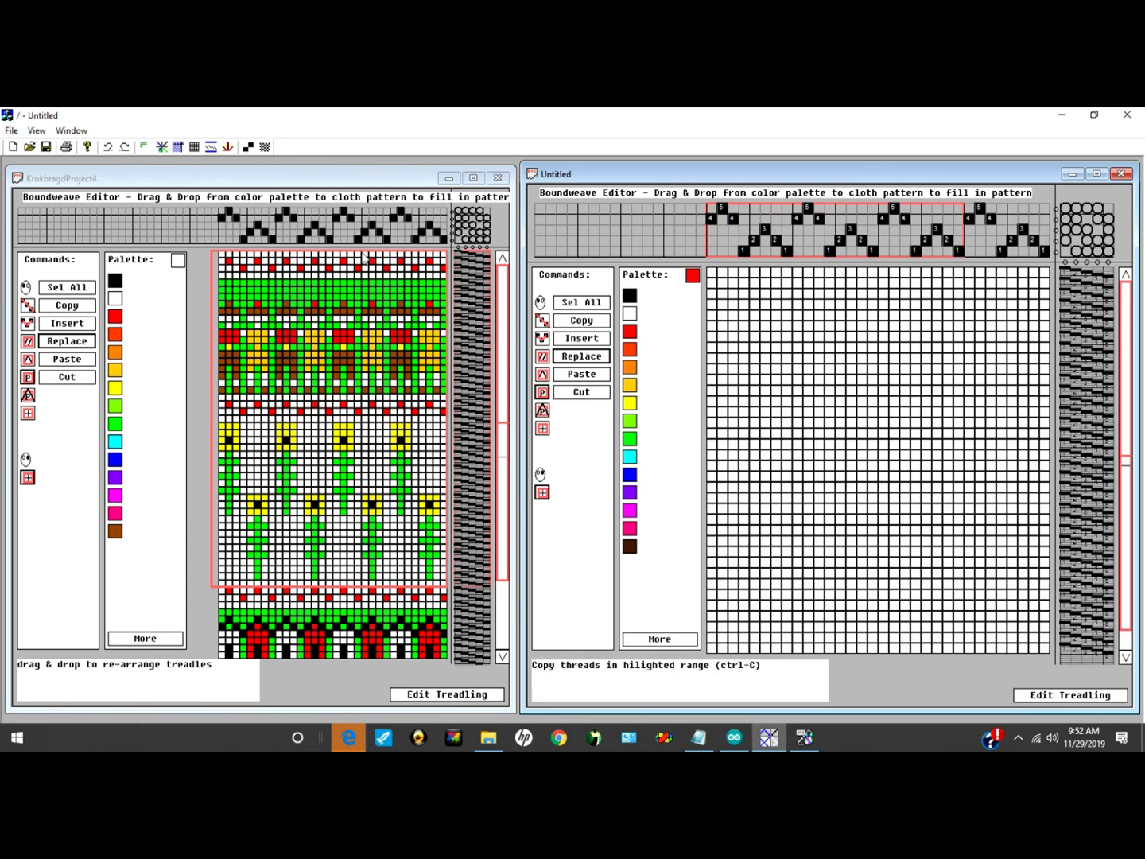
click(1024, 282)
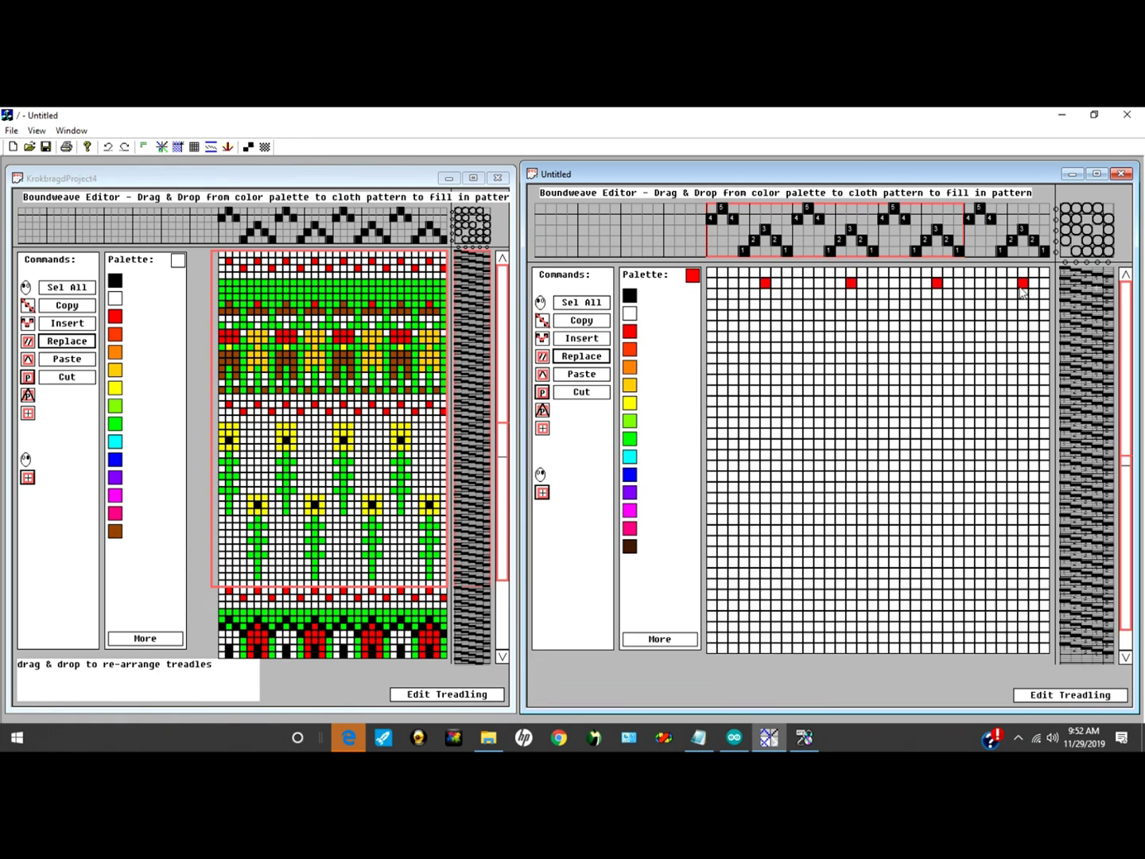
click(982, 284)
click(1001, 293)
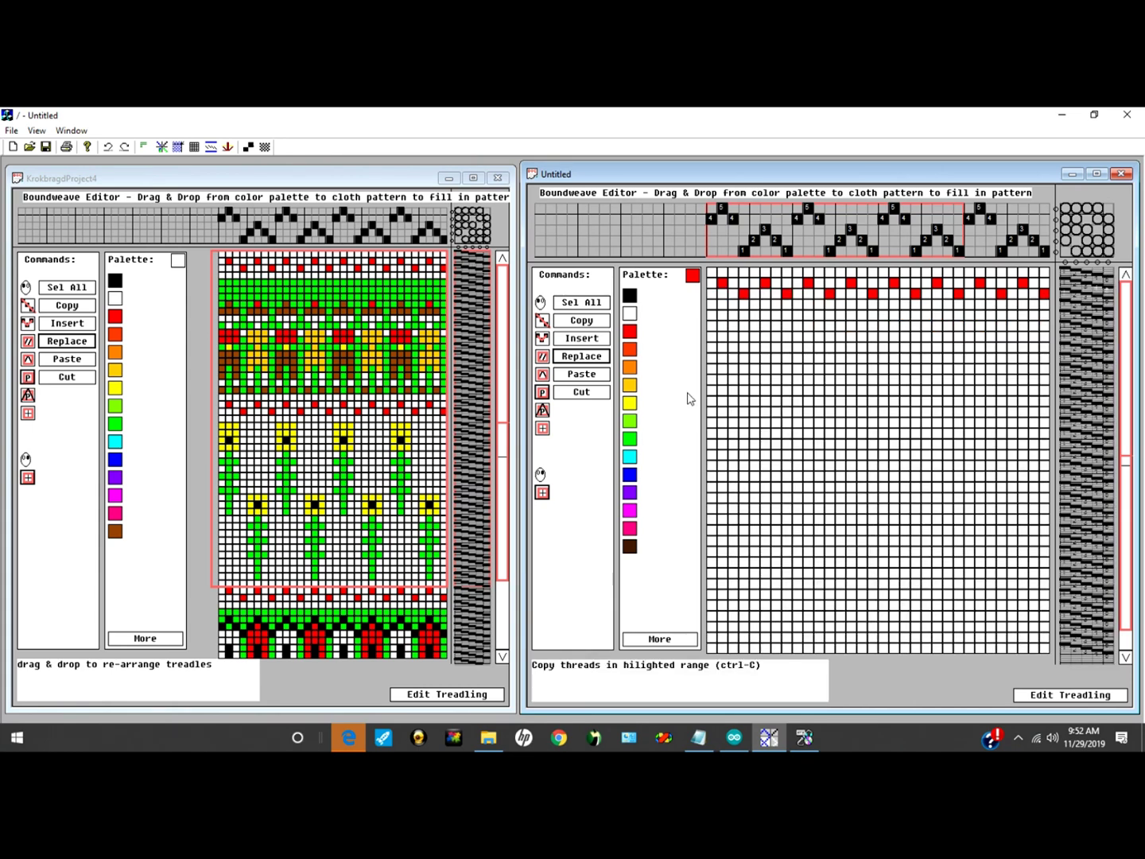
click(633, 442)
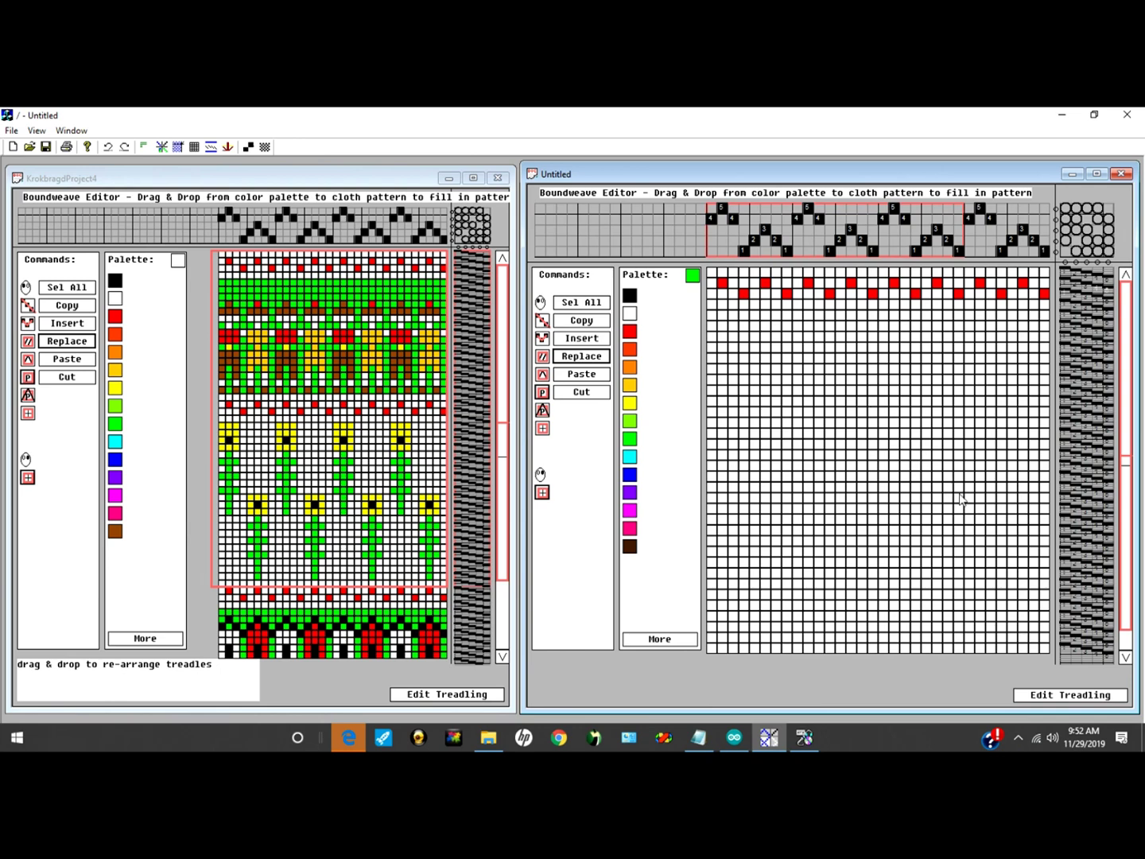
Step: Fill a wide green band below the dots and add red dots inside it
drag(1047, 533, 1045, 534)
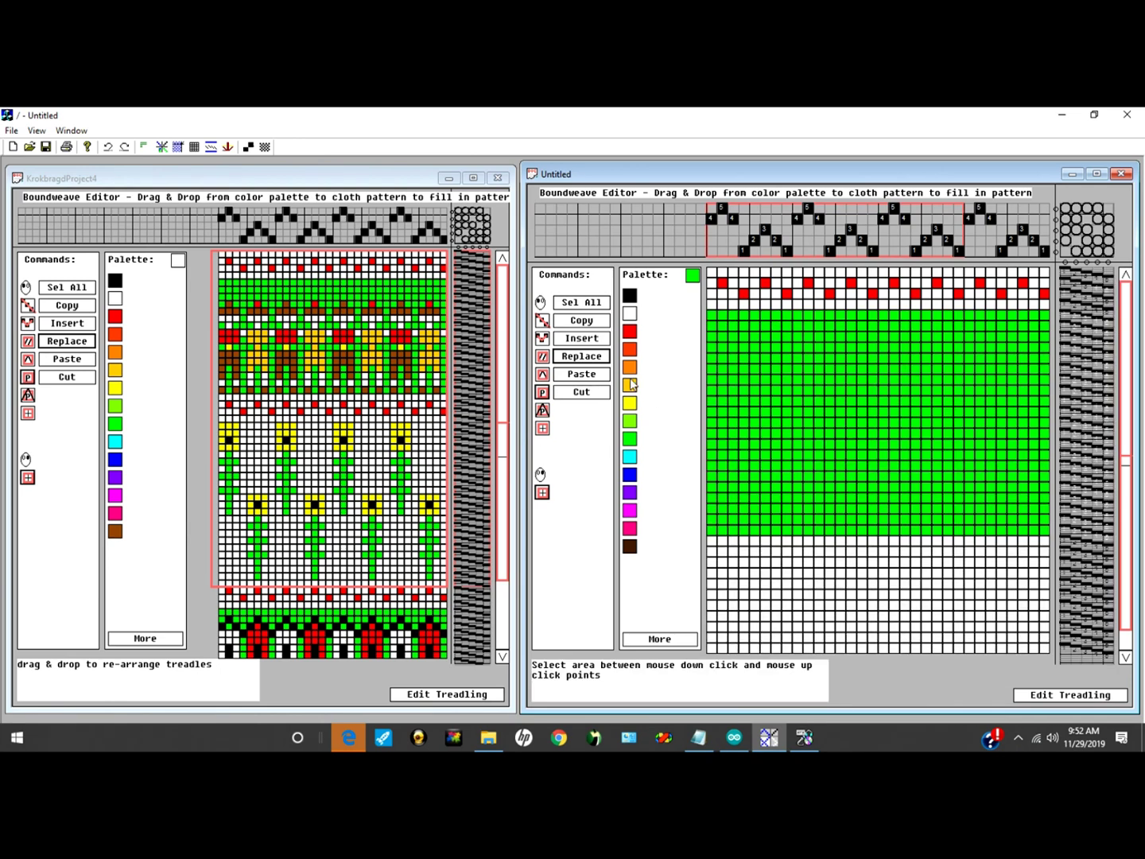
click(634, 333)
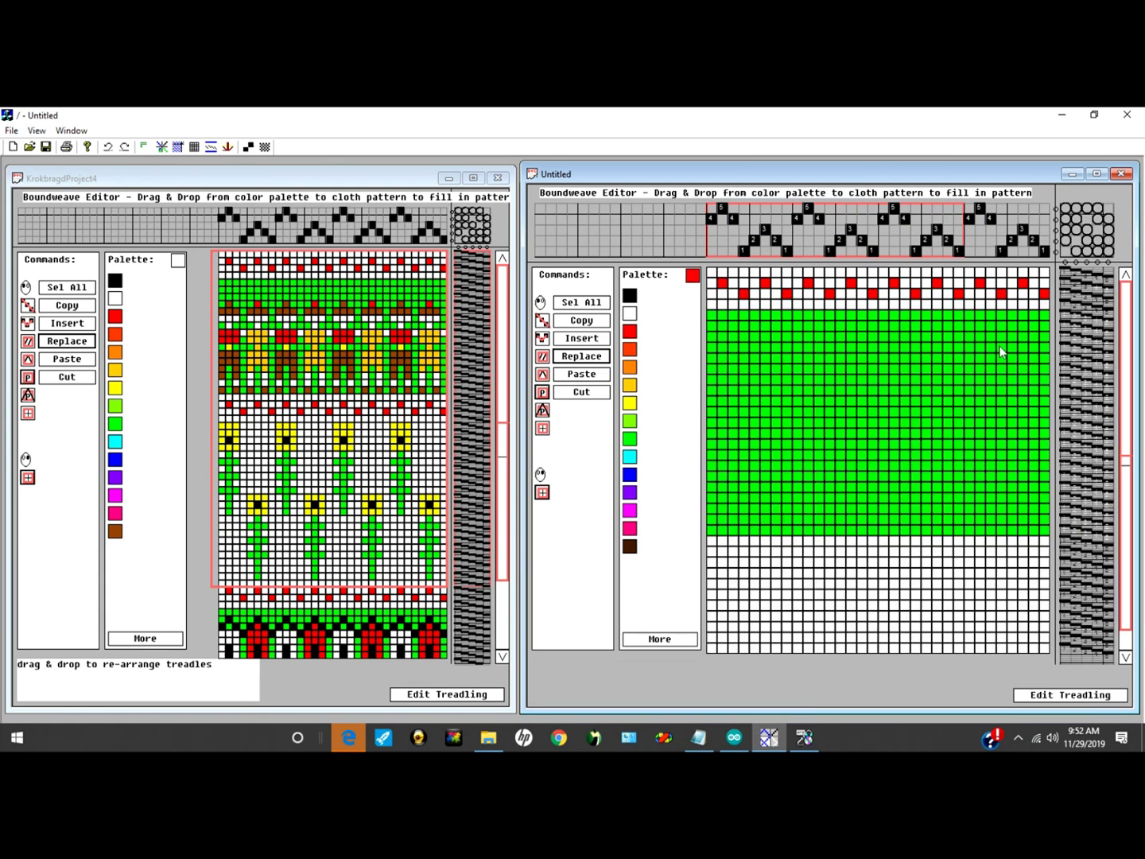
click(1024, 340)
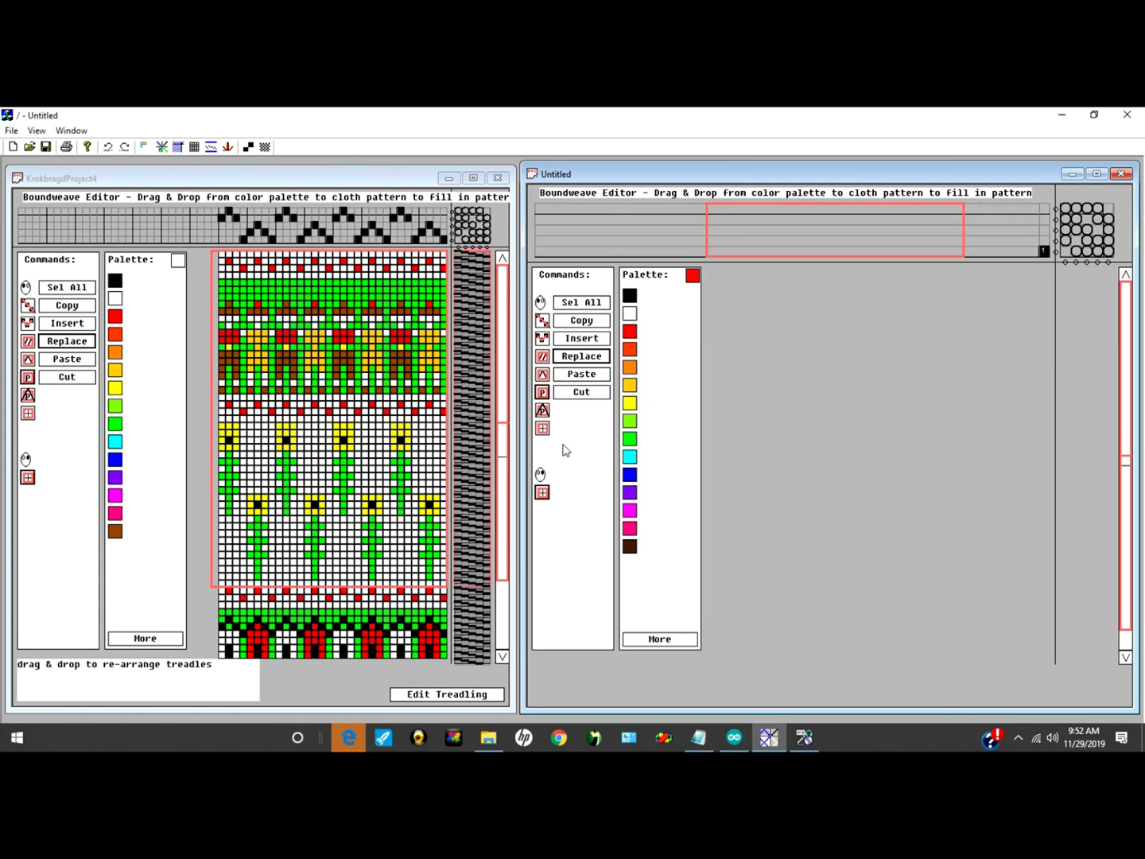
Step: Paint dark brown triangular hats and white faces beneath them
click(630, 547)
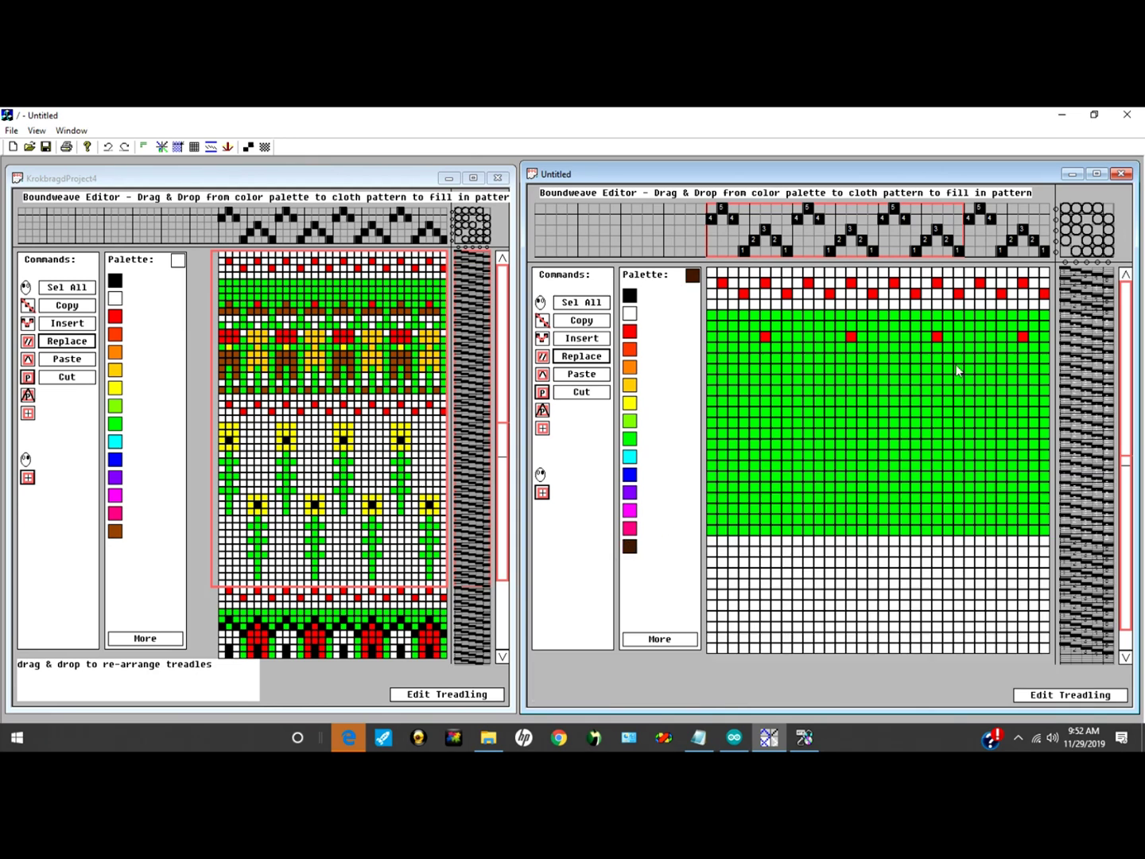
click(980, 339)
click(991, 350)
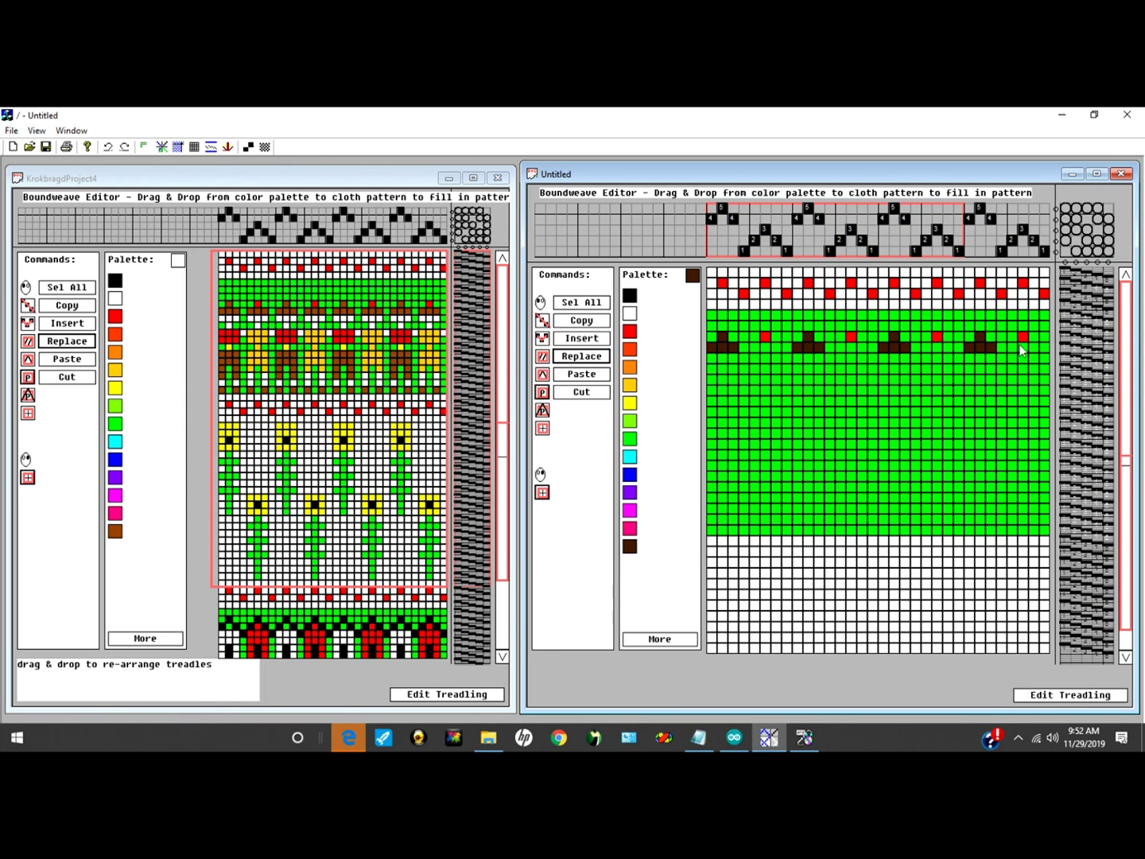
click(1019, 348)
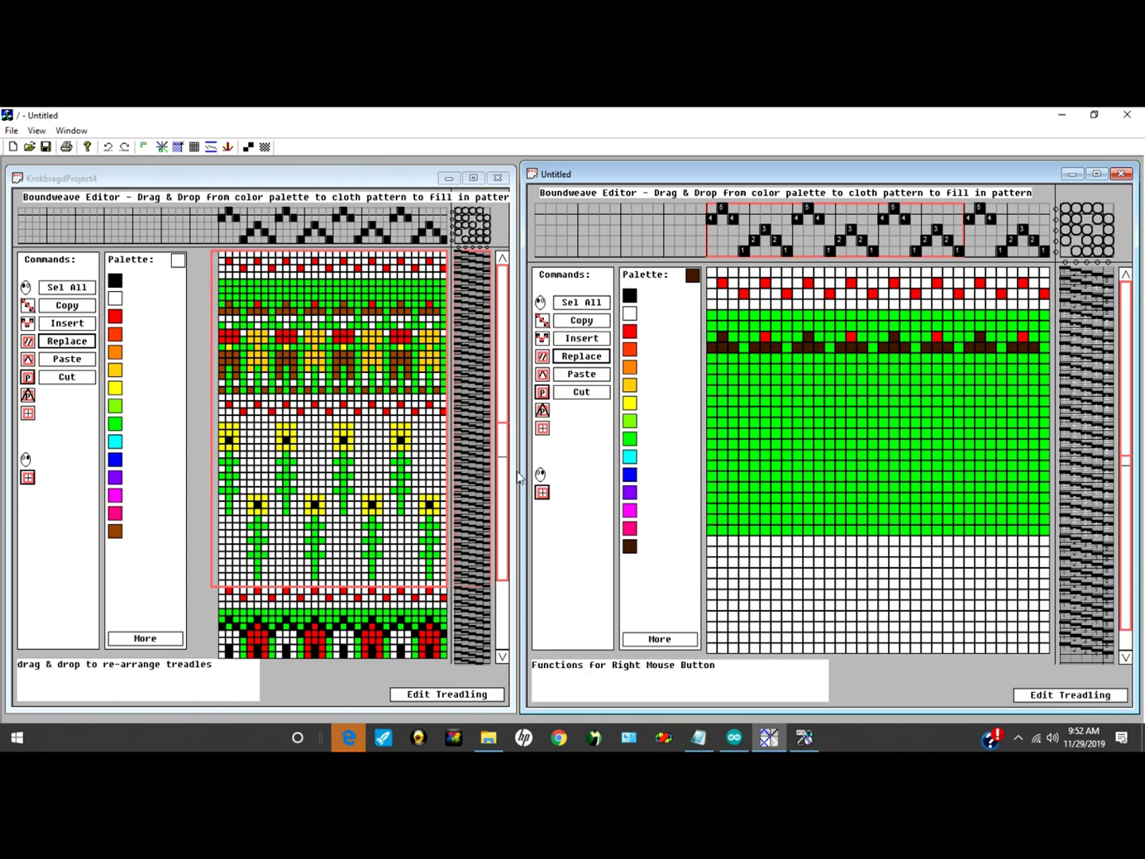
click(633, 318)
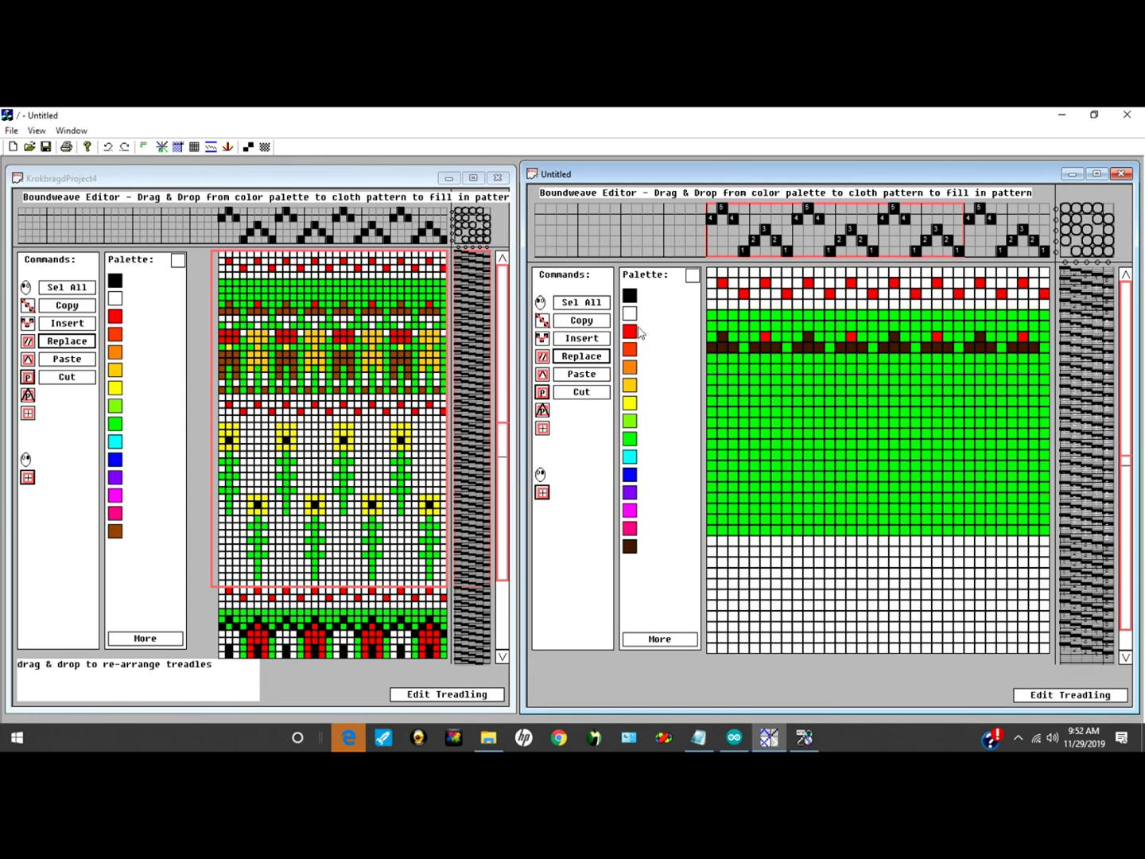
click(777, 360)
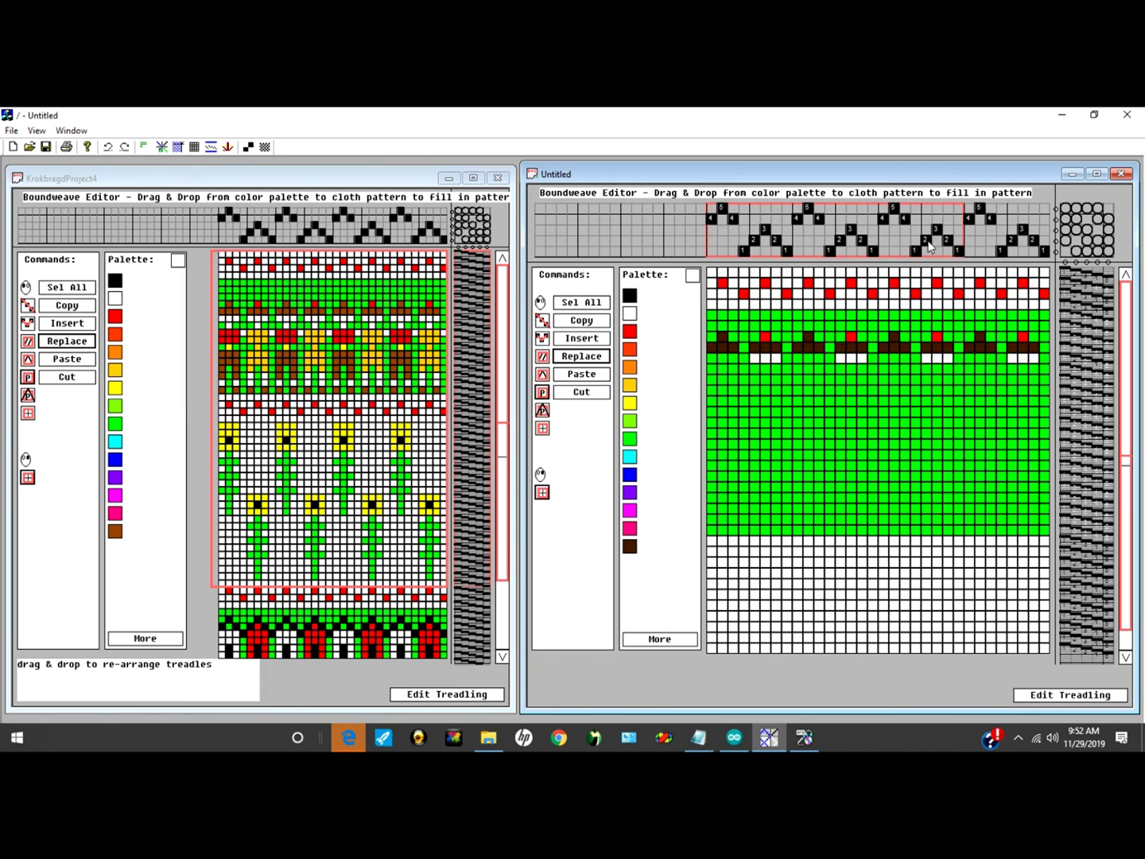
Step: Add white chins and paint orange-yellow bodies under alternate figures
click(809, 369)
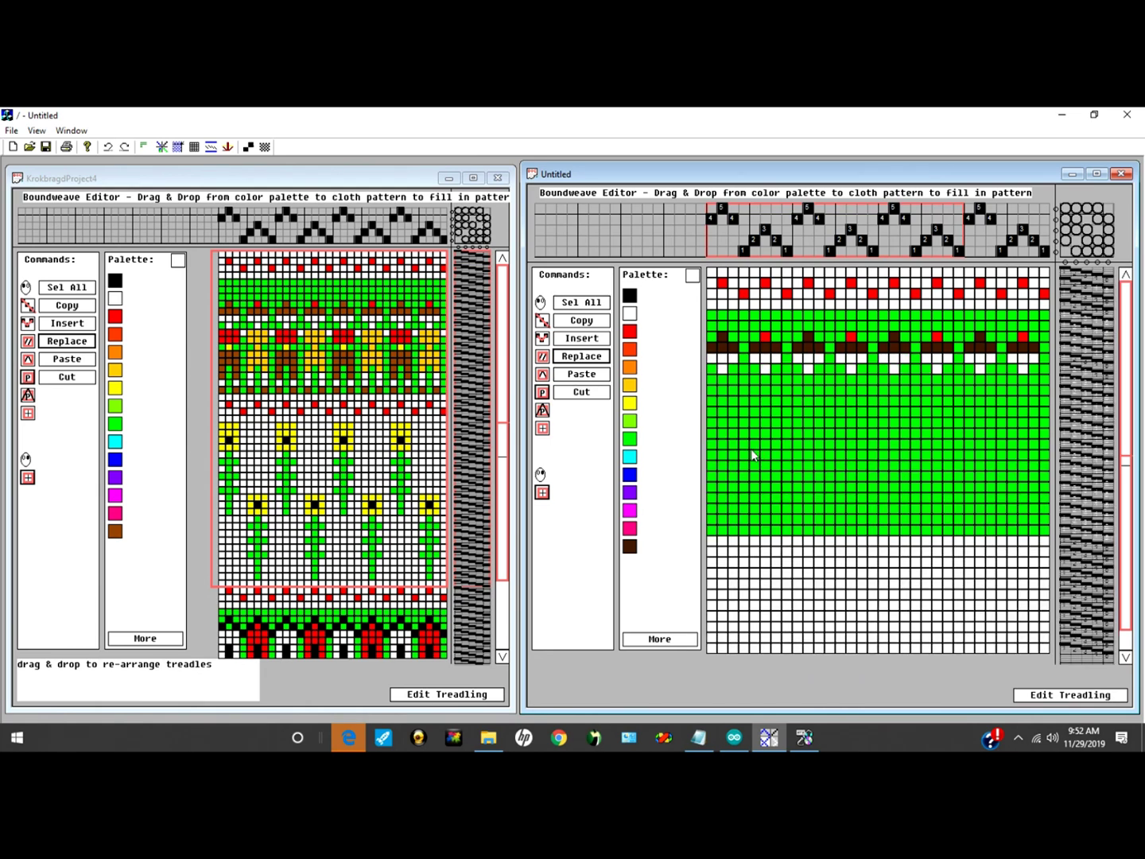
click(631, 386)
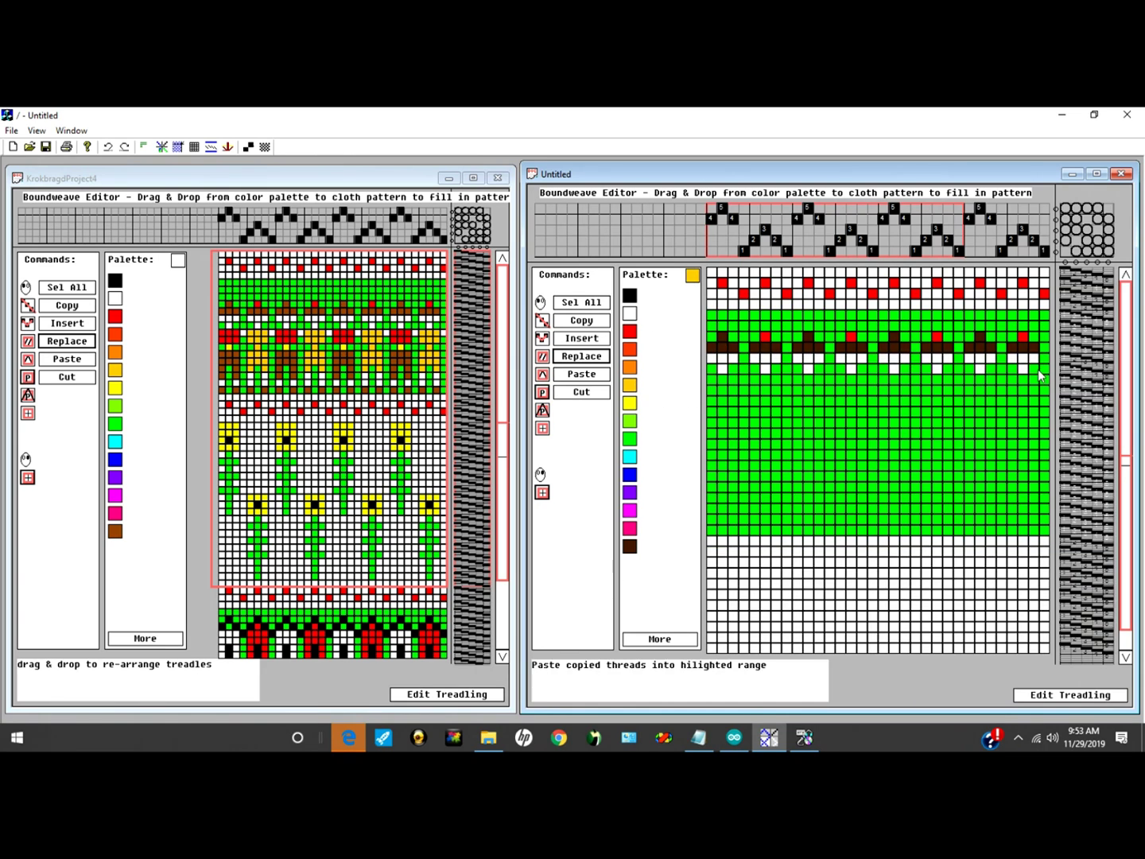
drag(1032, 397, 1018, 407)
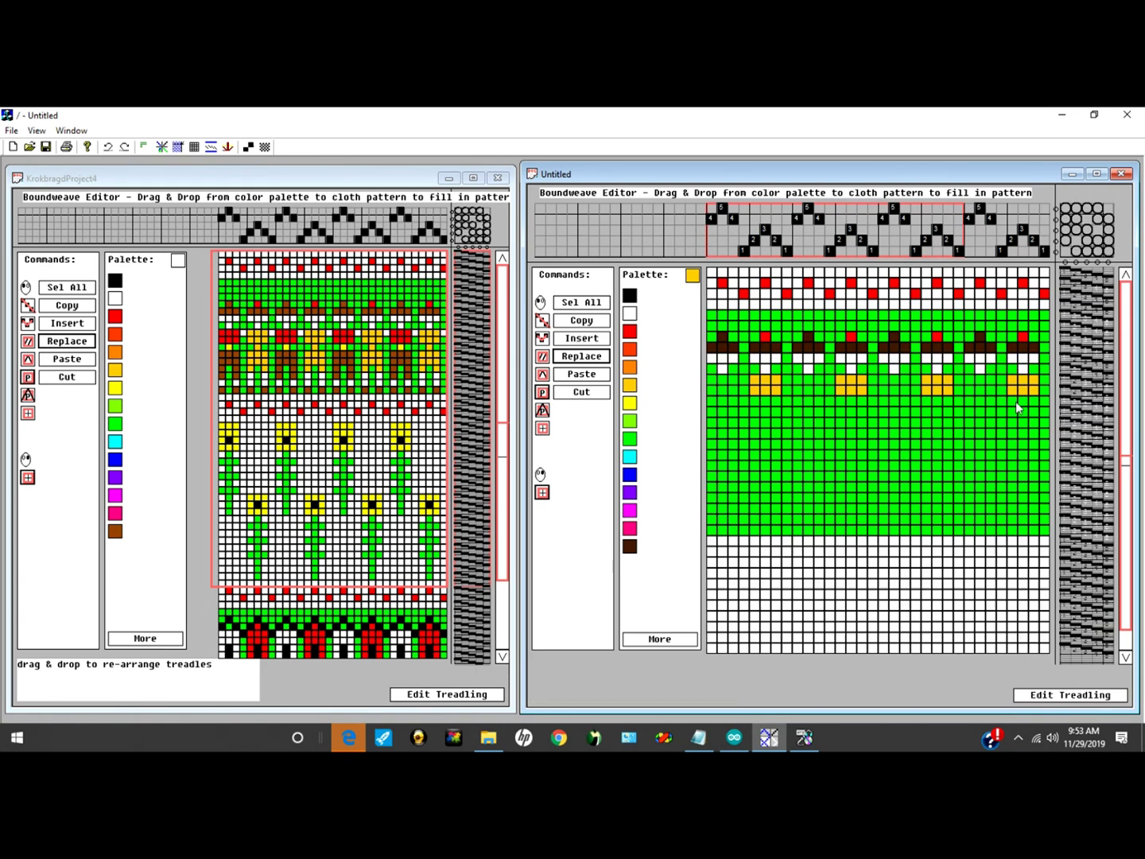
click(1024, 402)
mouse_move(1032, 430)
mouse_down()
mouse_move(1035, 442)
mouse_move(945, 441)
mouse_move(956, 386)
mouse_up()
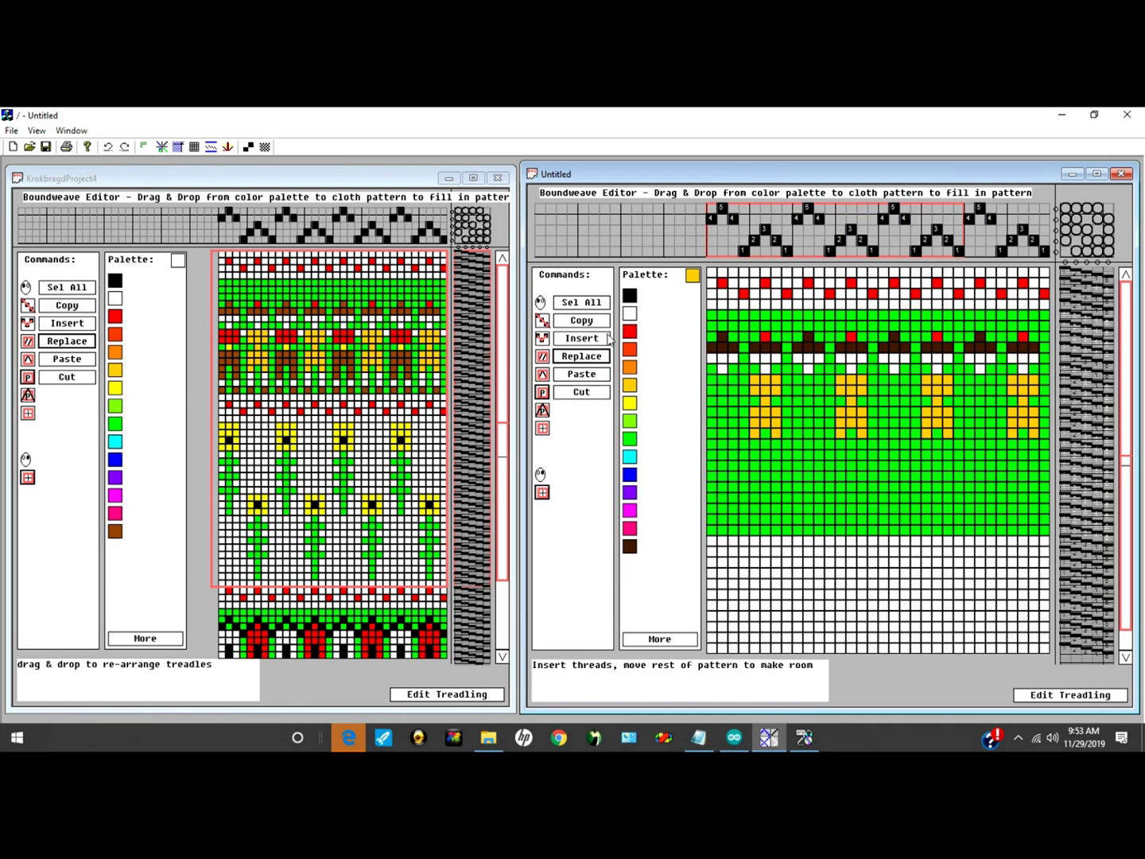
Step: Paint red bodies on the other figures, with an orange cell and brown legs below each
click(630, 332)
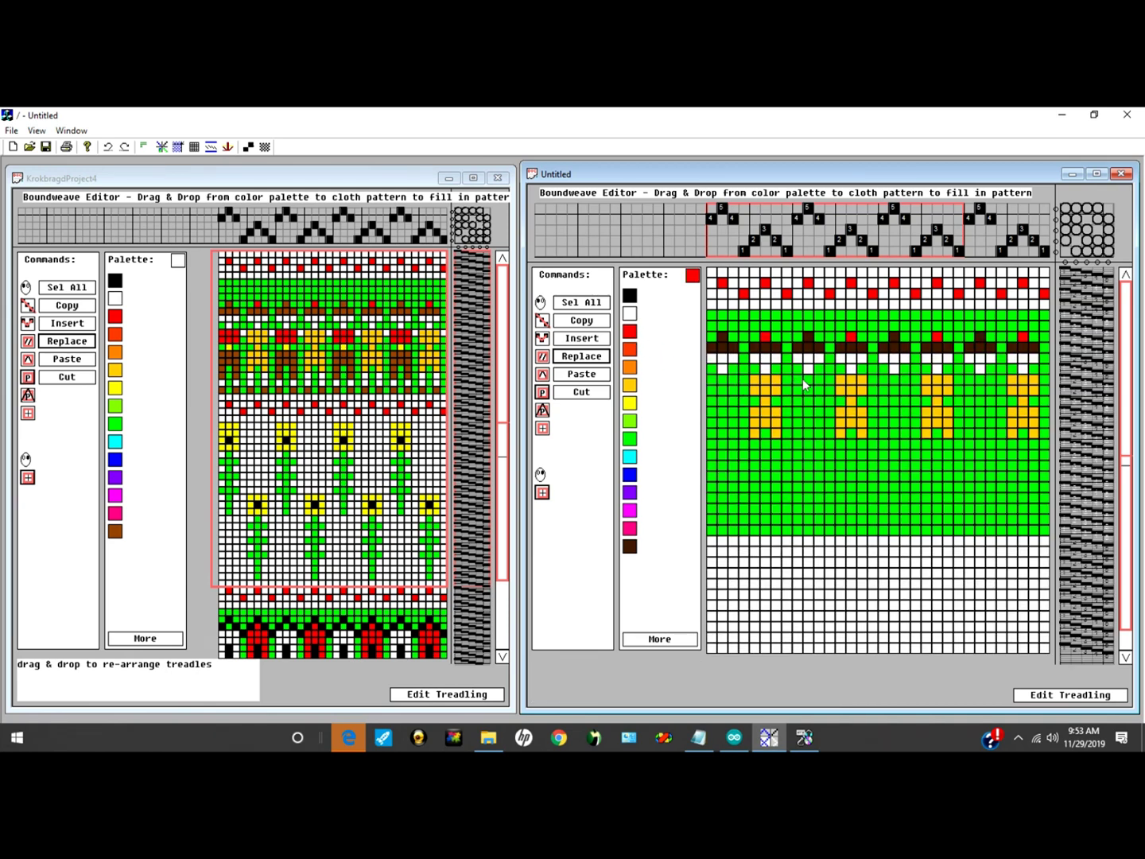
drag(821, 397, 797, 379)
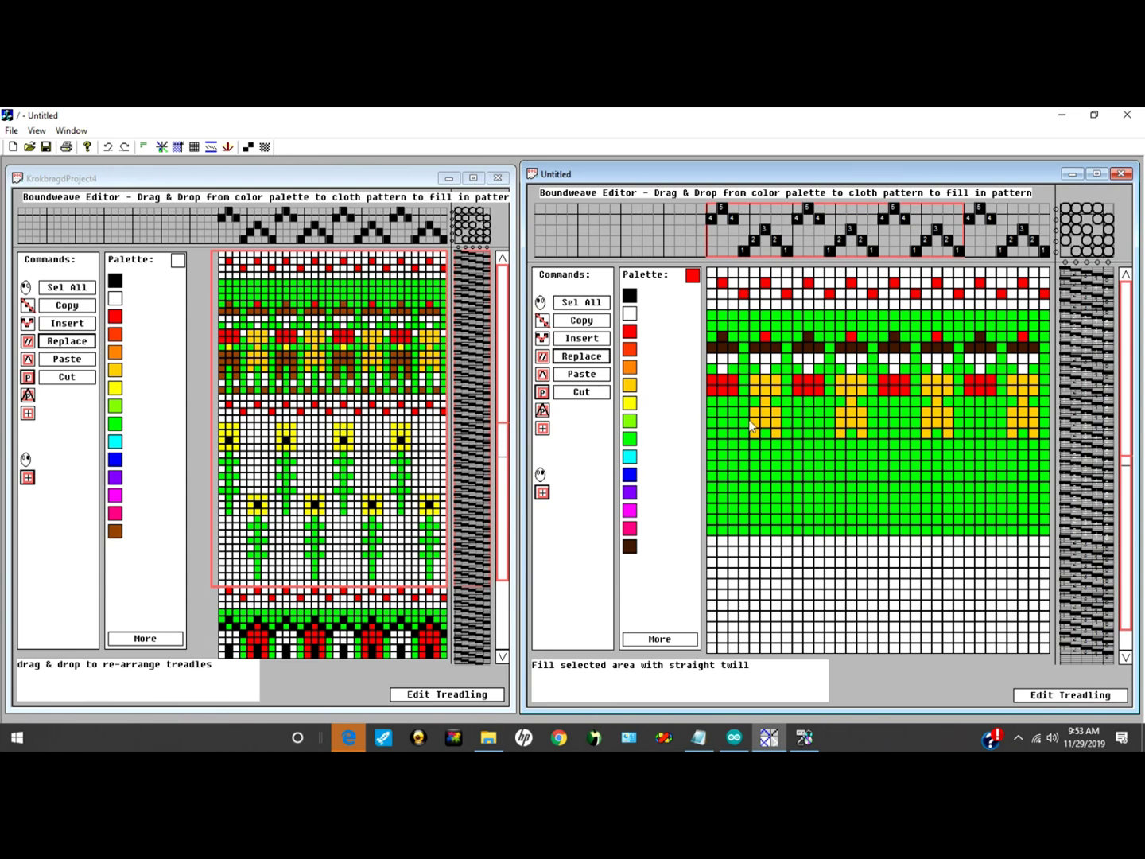
click(633, 386)
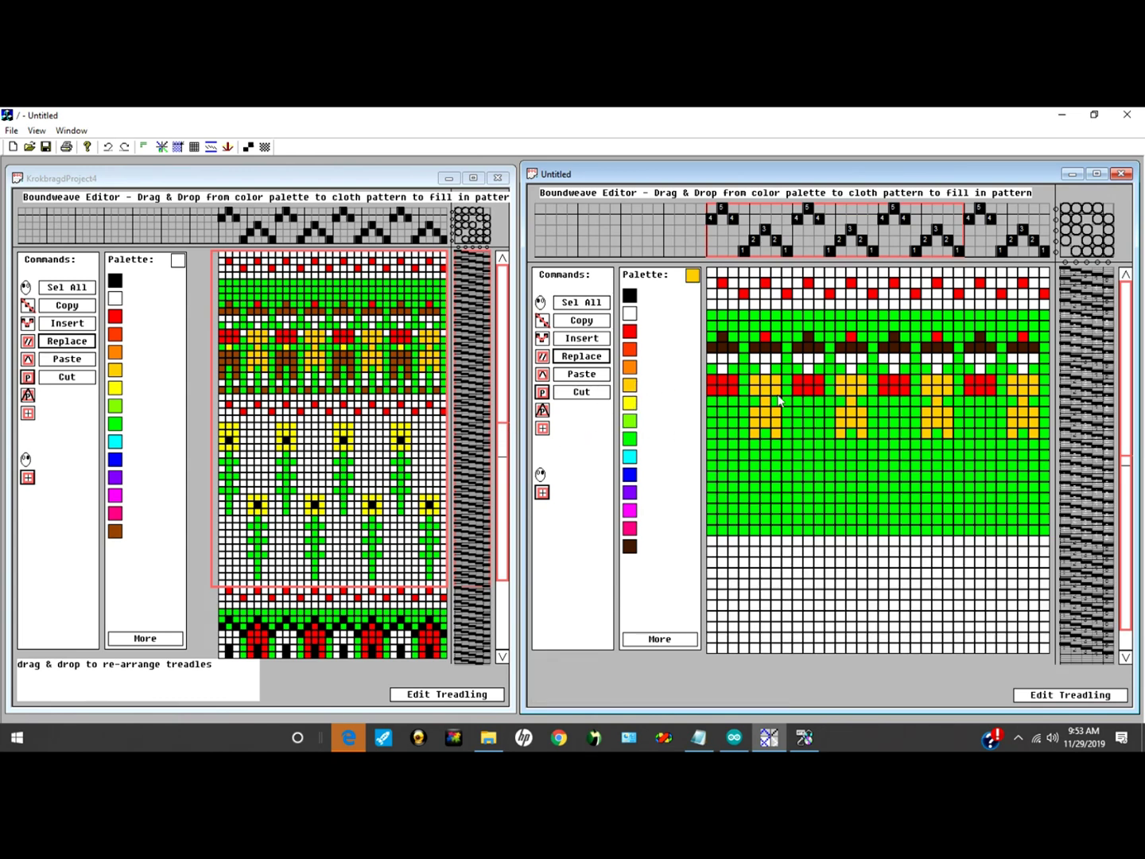
click(809, 402)
click(631, 548)
click(735, 426)
Step: Extend the brown legs of each figure two rows down
click(734, 438)
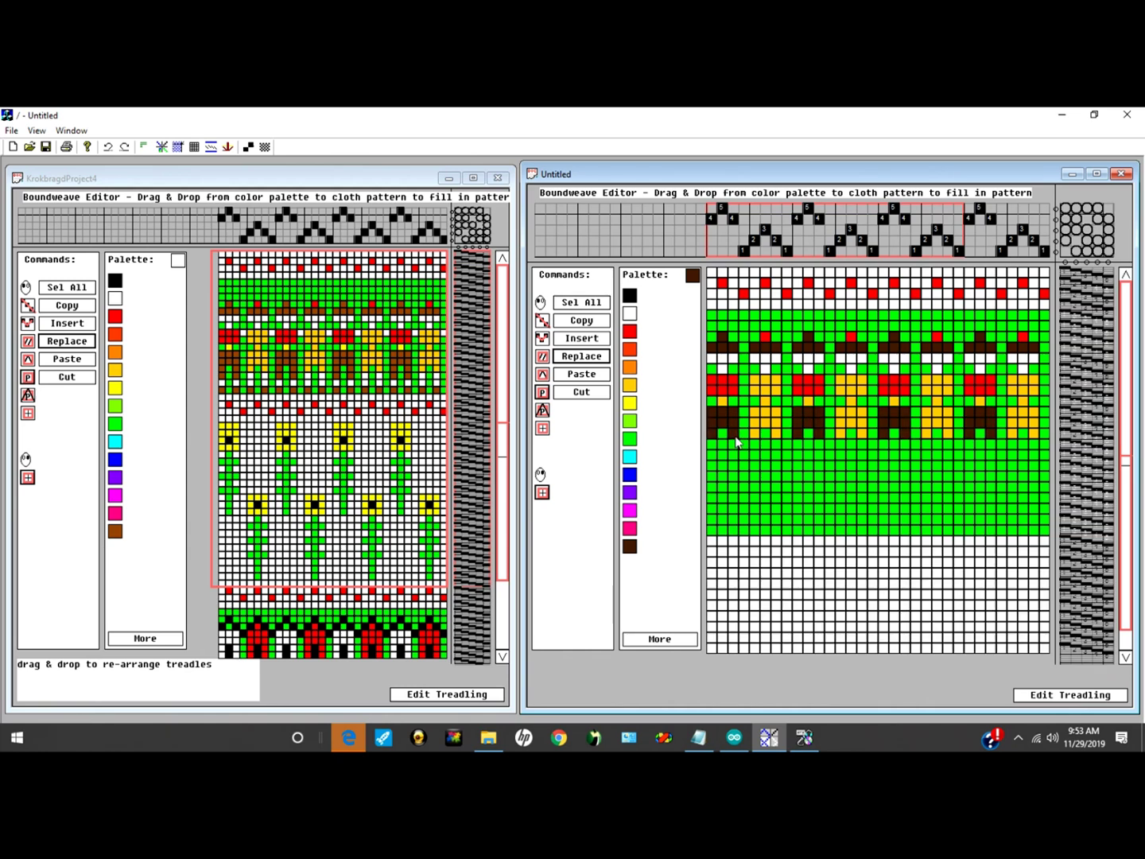
click(555, 386)
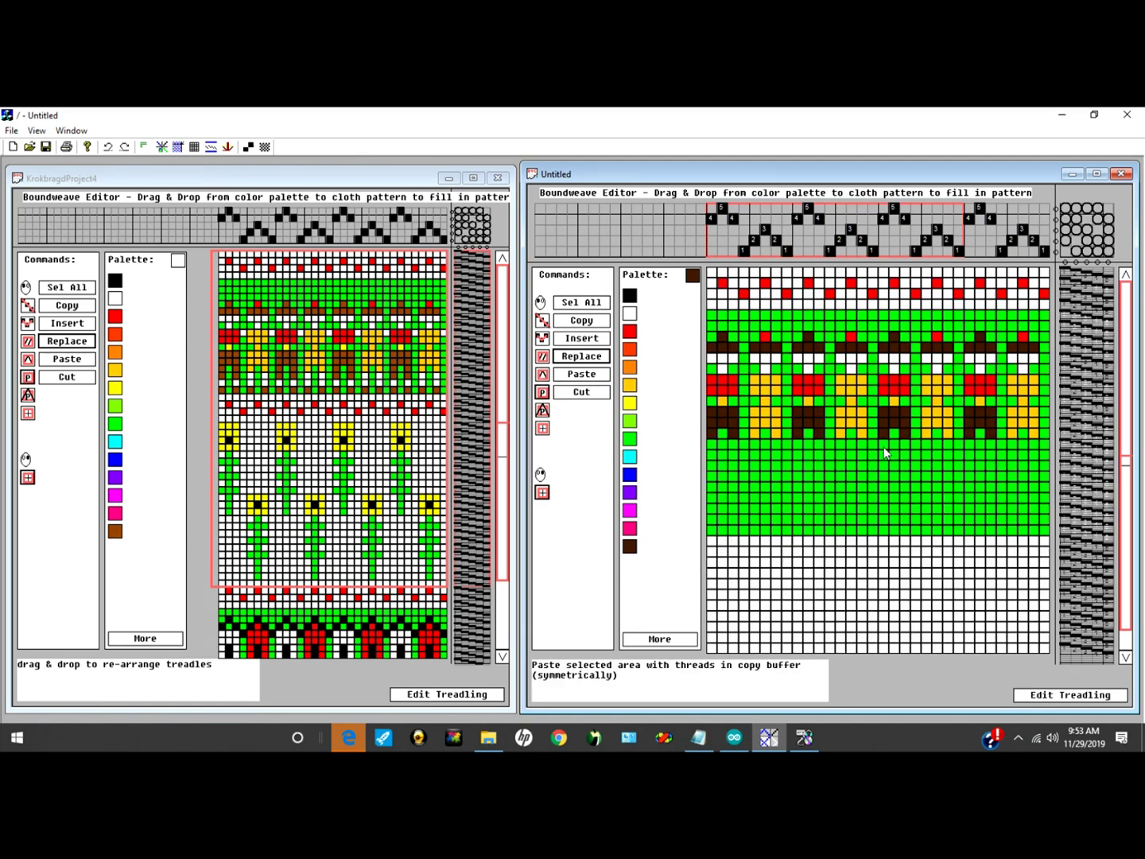
click(884, 445)
Step: Paint white feet under the brown legs and touch up the cells below in green
click(631, 315)
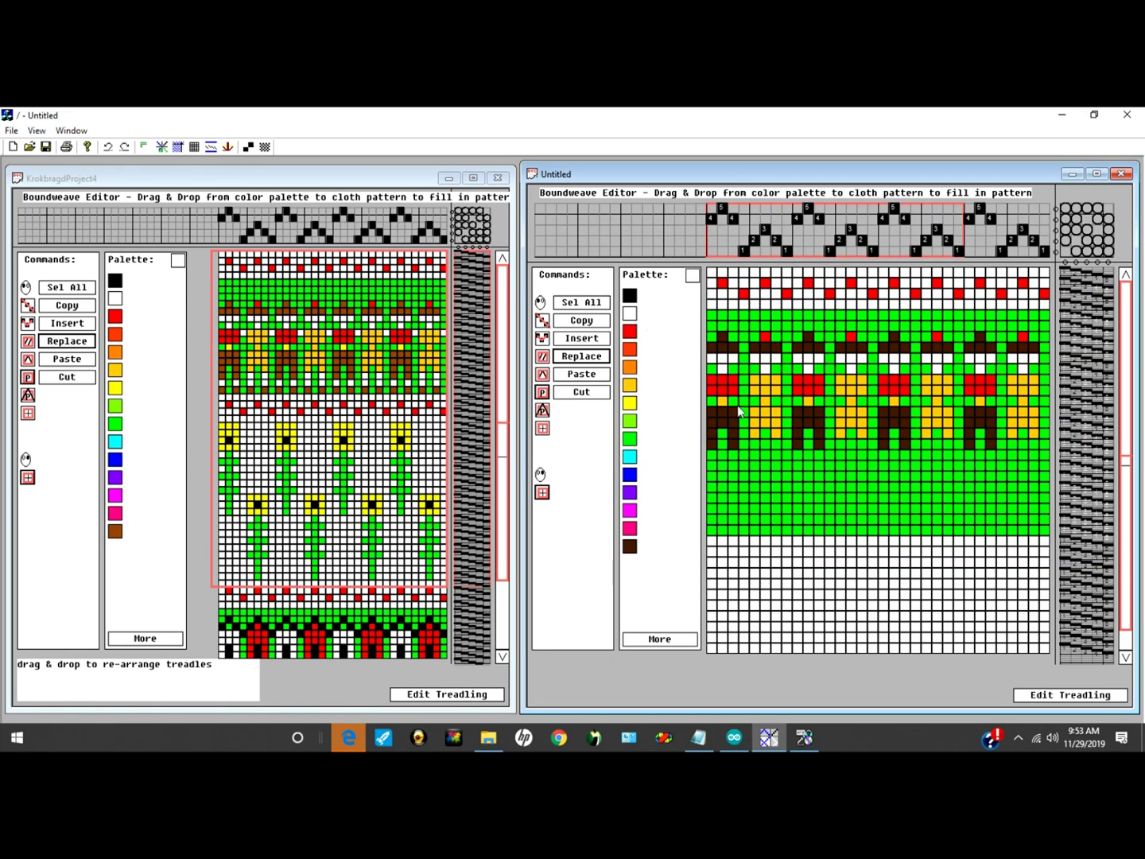
click(906, 456)
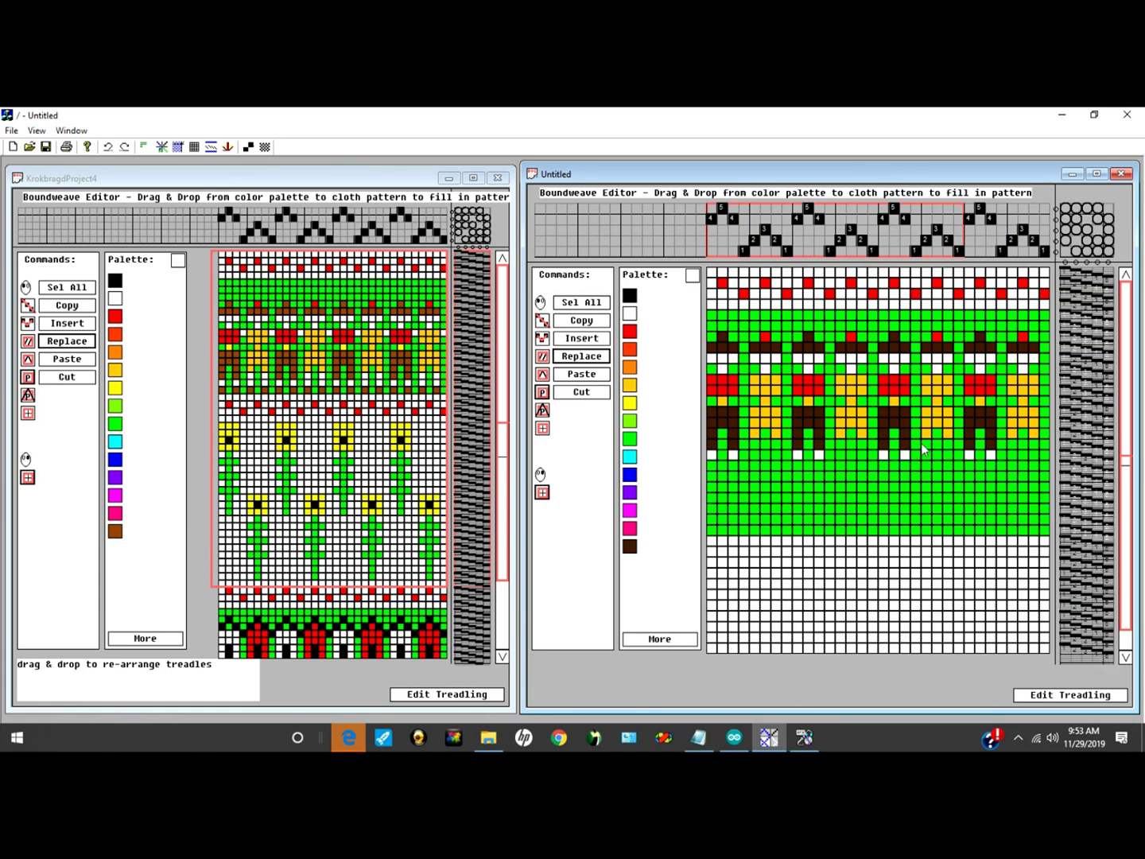
click(925, 458)
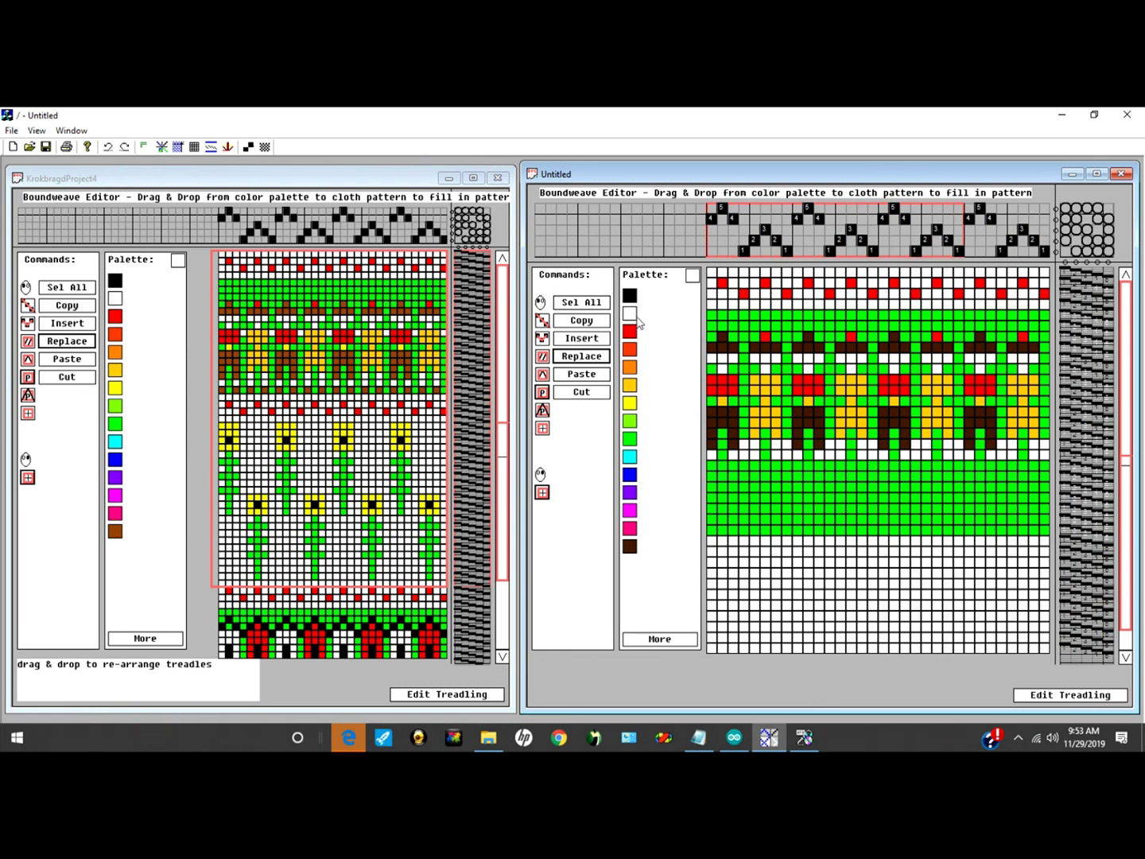
click(634, 439)
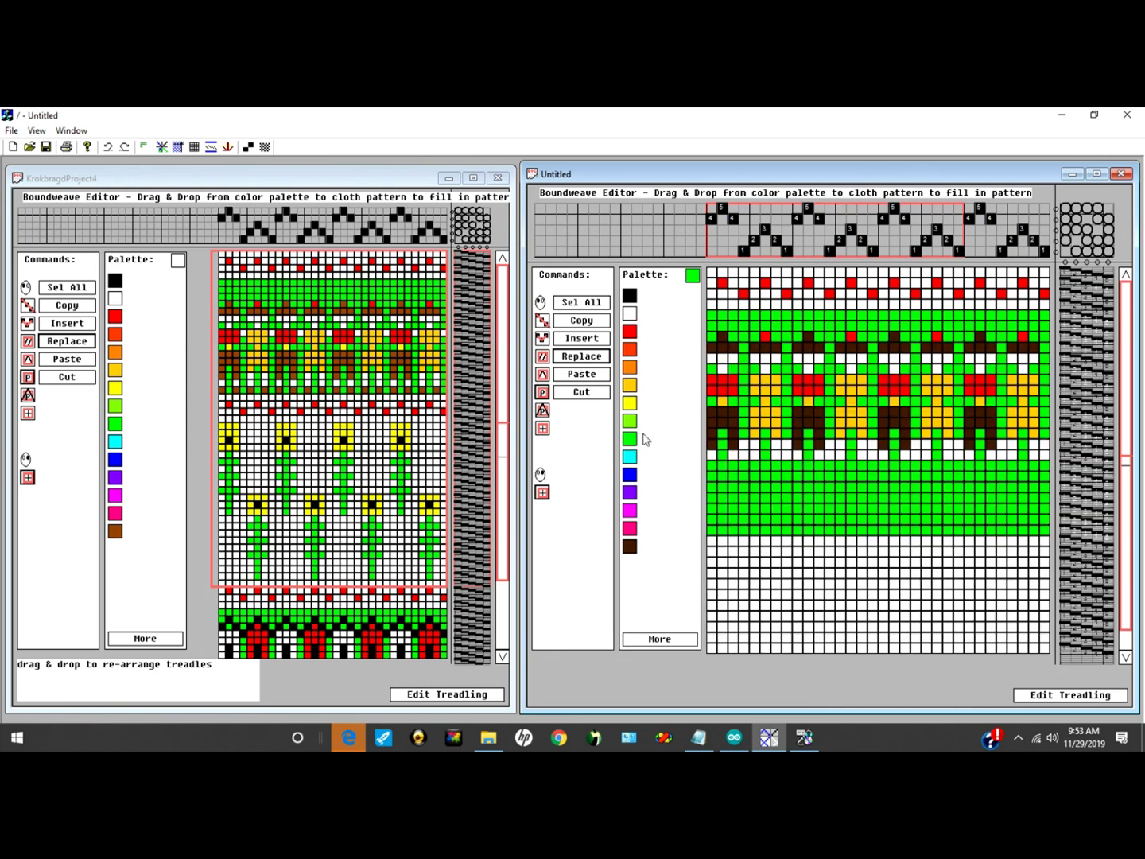
click(746, 448)
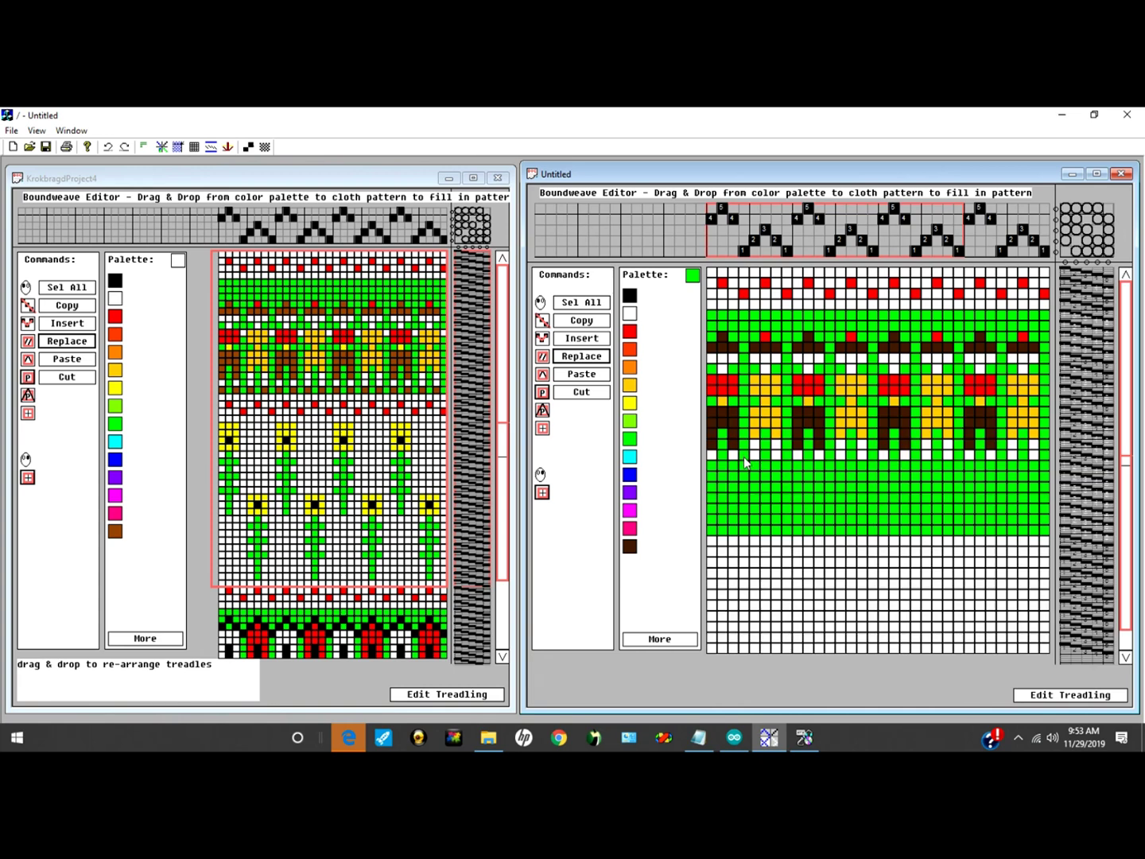
click(747, 458)
Step: Add dark brown cells below each figure's legs, then make red the drawing colour
click(630, 548)
click(799, 466)
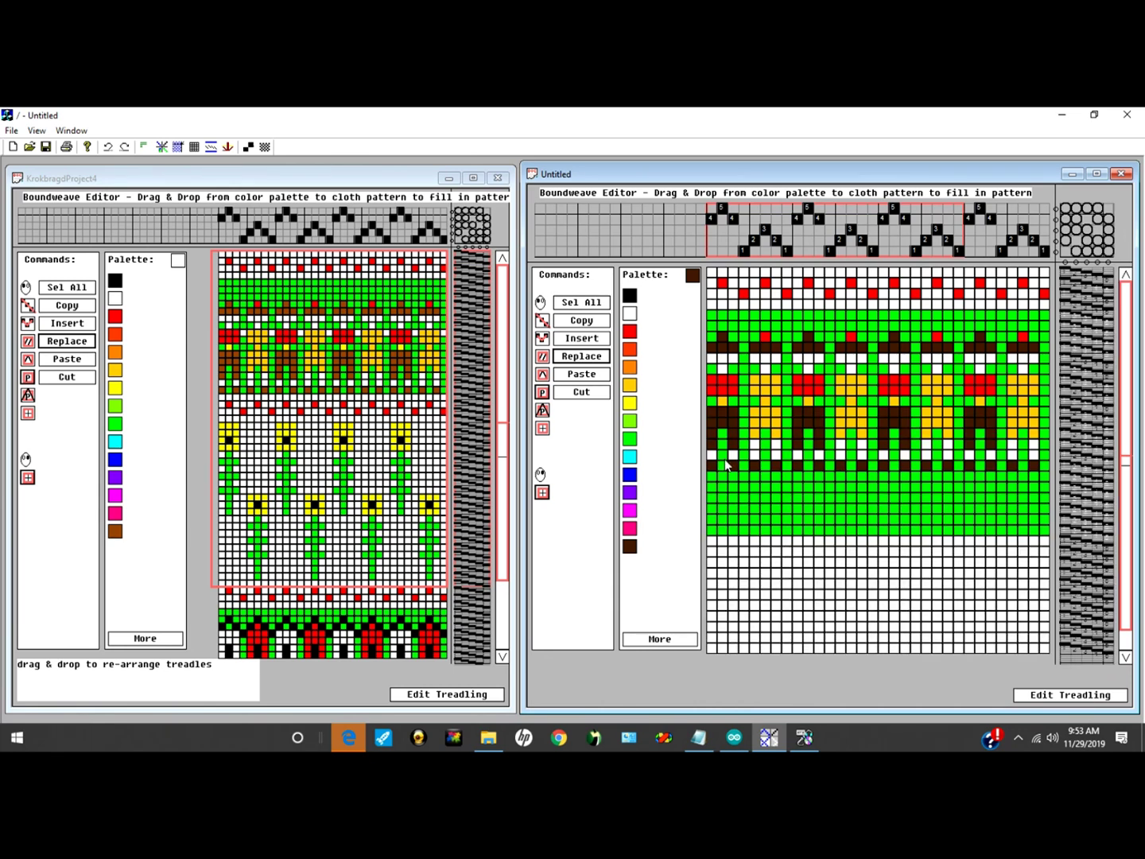
click(632, 333)
Step: Turn the green below the figures white and add two staggered rows of red dots
click(631, 319)
click(914, 578)
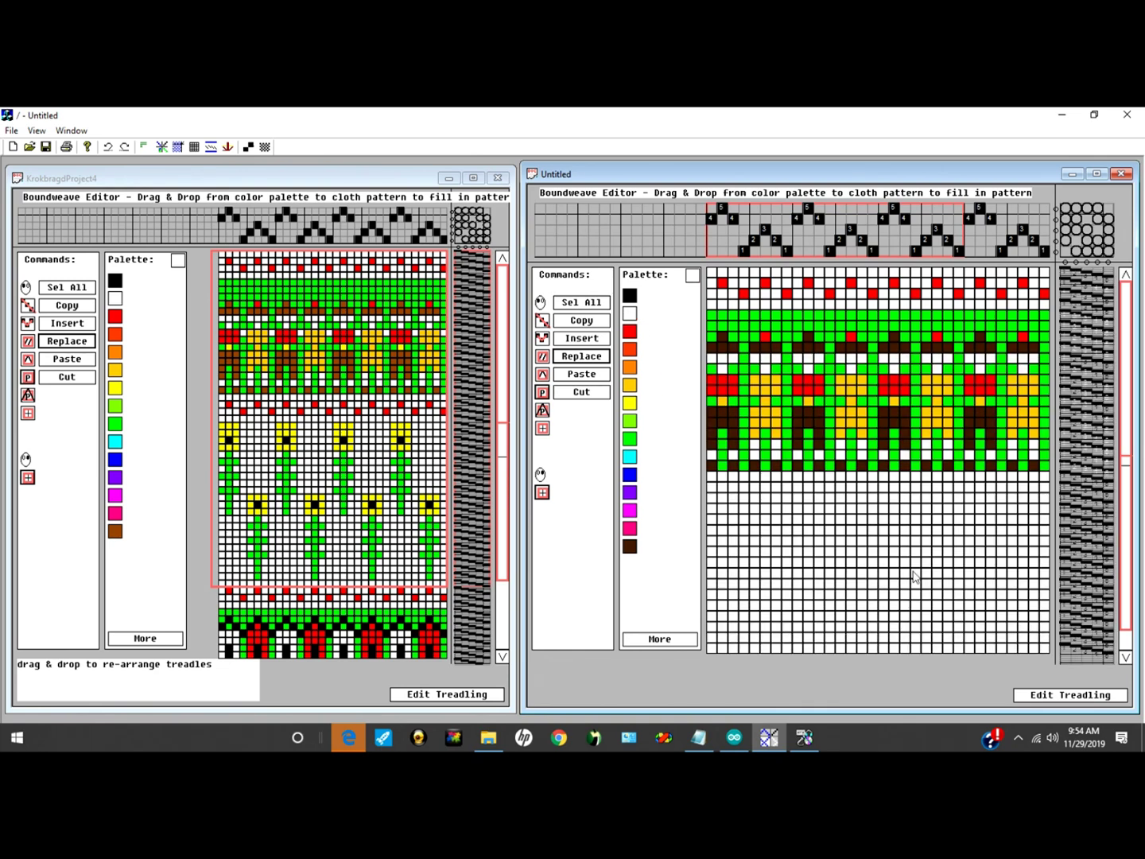
click(631, 333)
click(1045, 488)
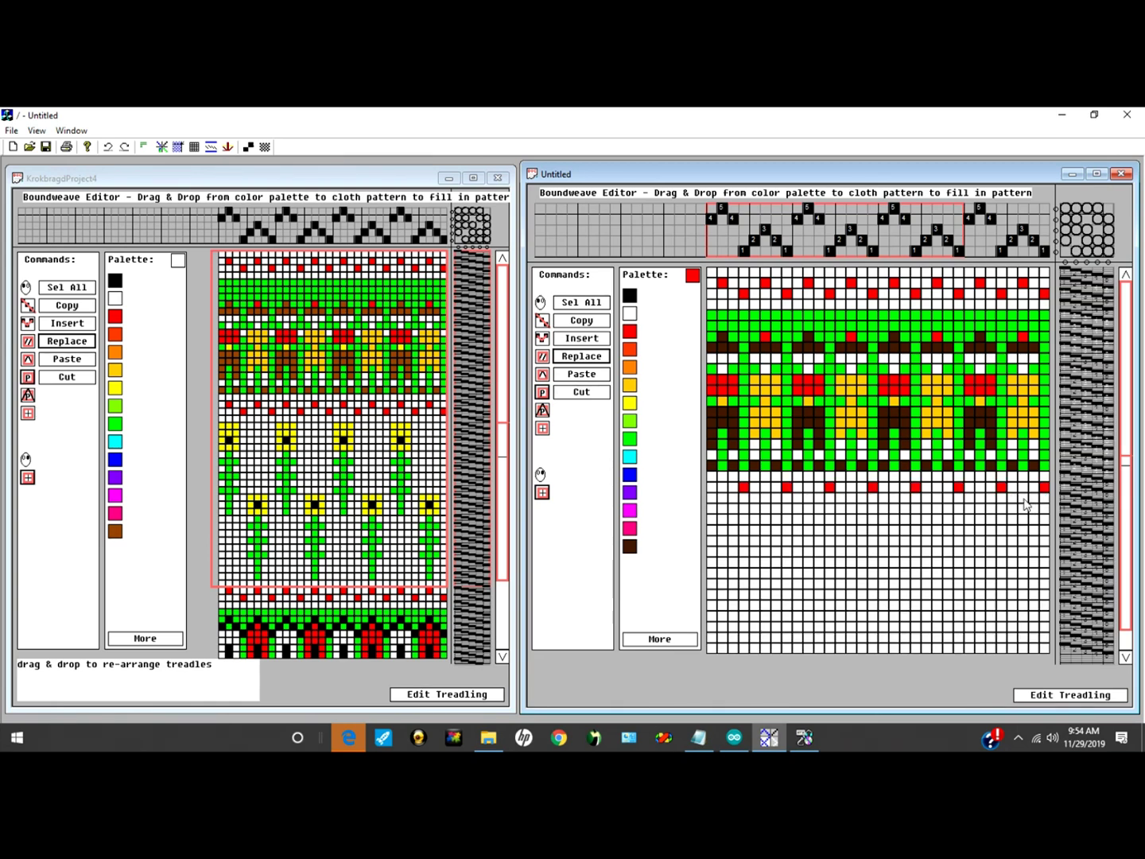
click(1024, 499)
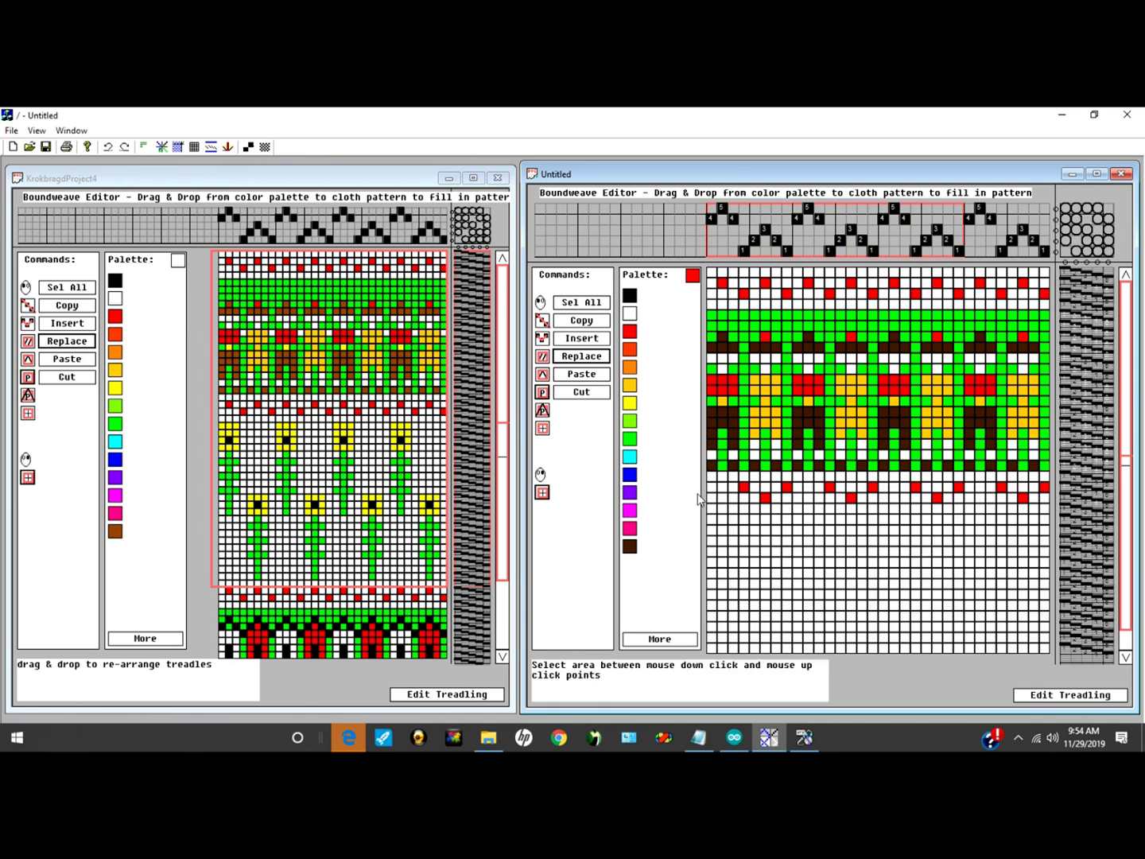
Step: Place a row of yellow flower blocks beneath the red dots
click(631, 405)
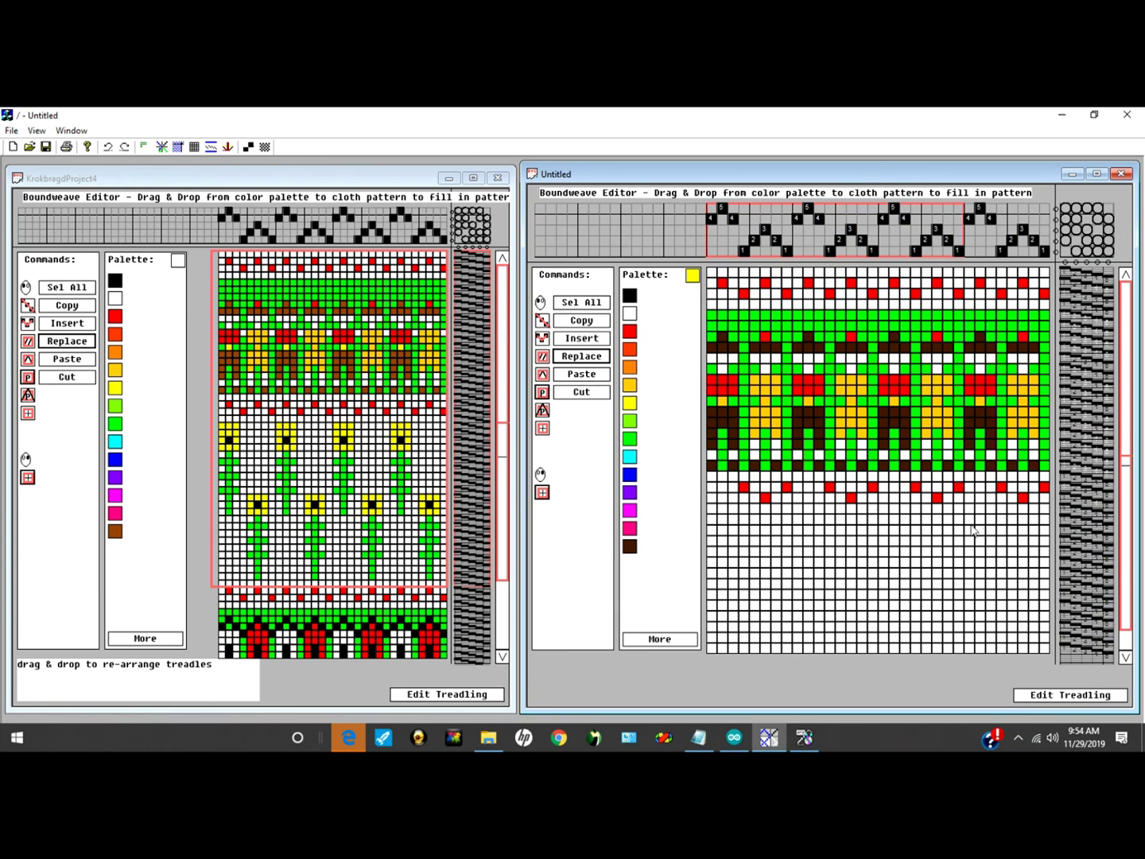
click(990, 545)
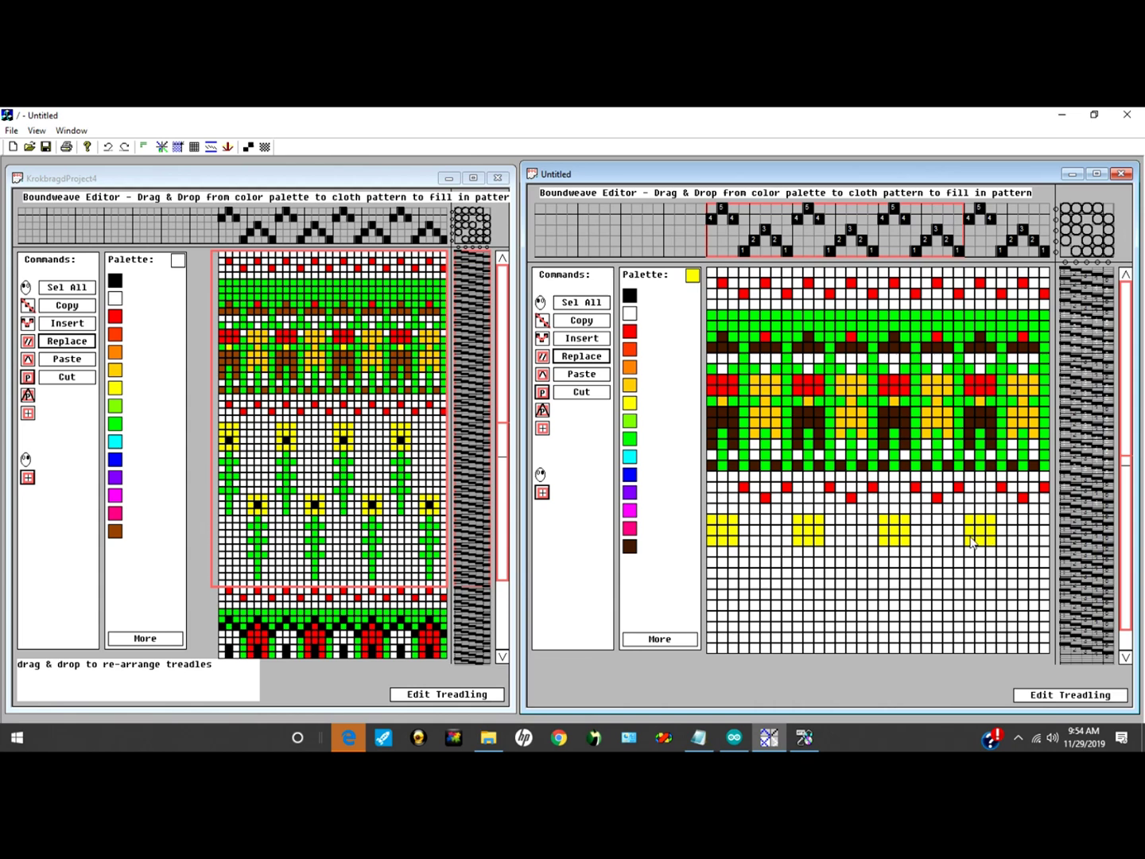
click(541, 493)
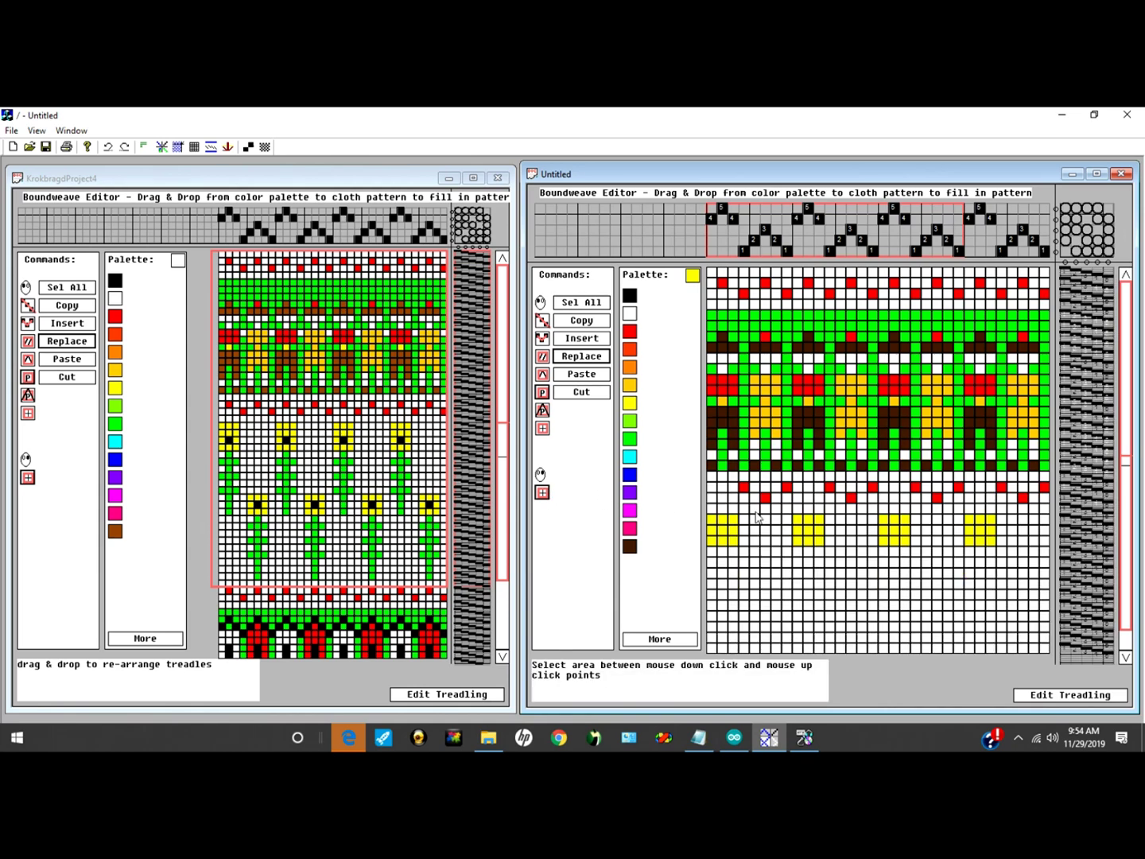
Step: Select the empty rows below the flowers and clear them to white
click(908, 518)
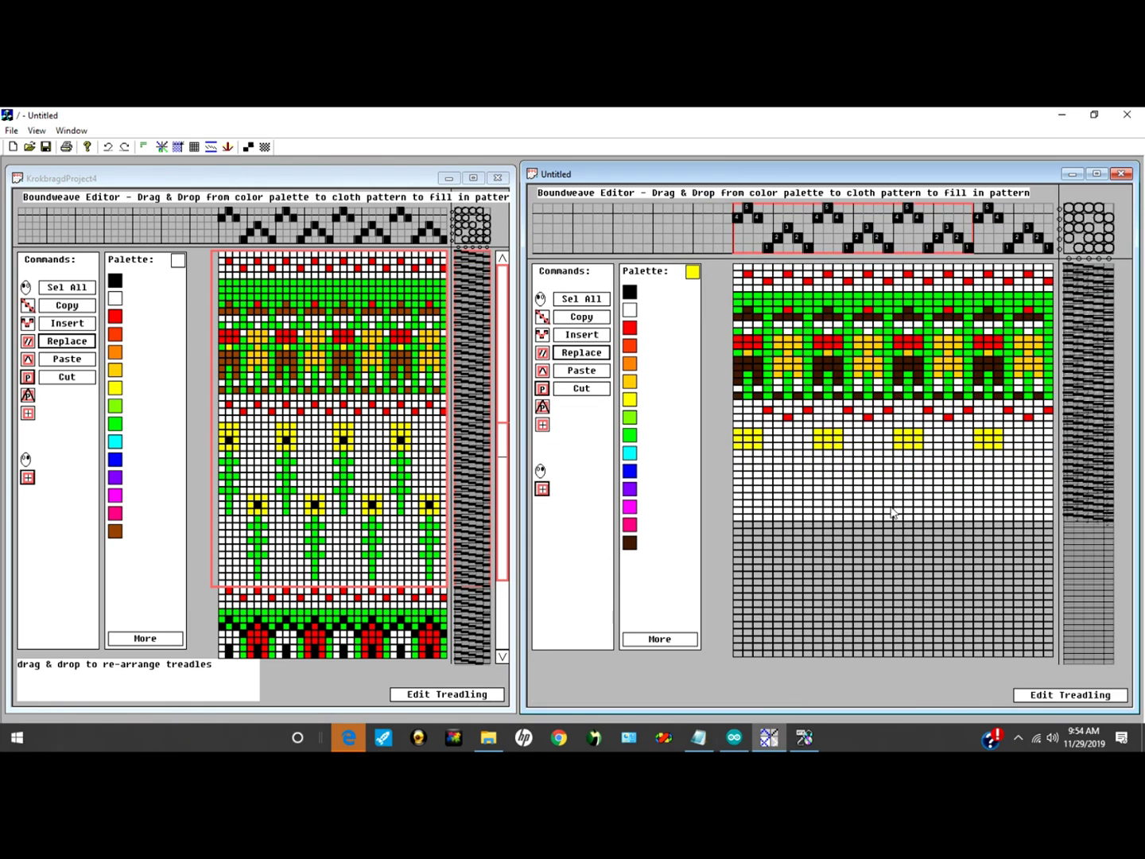
click(629, 312)
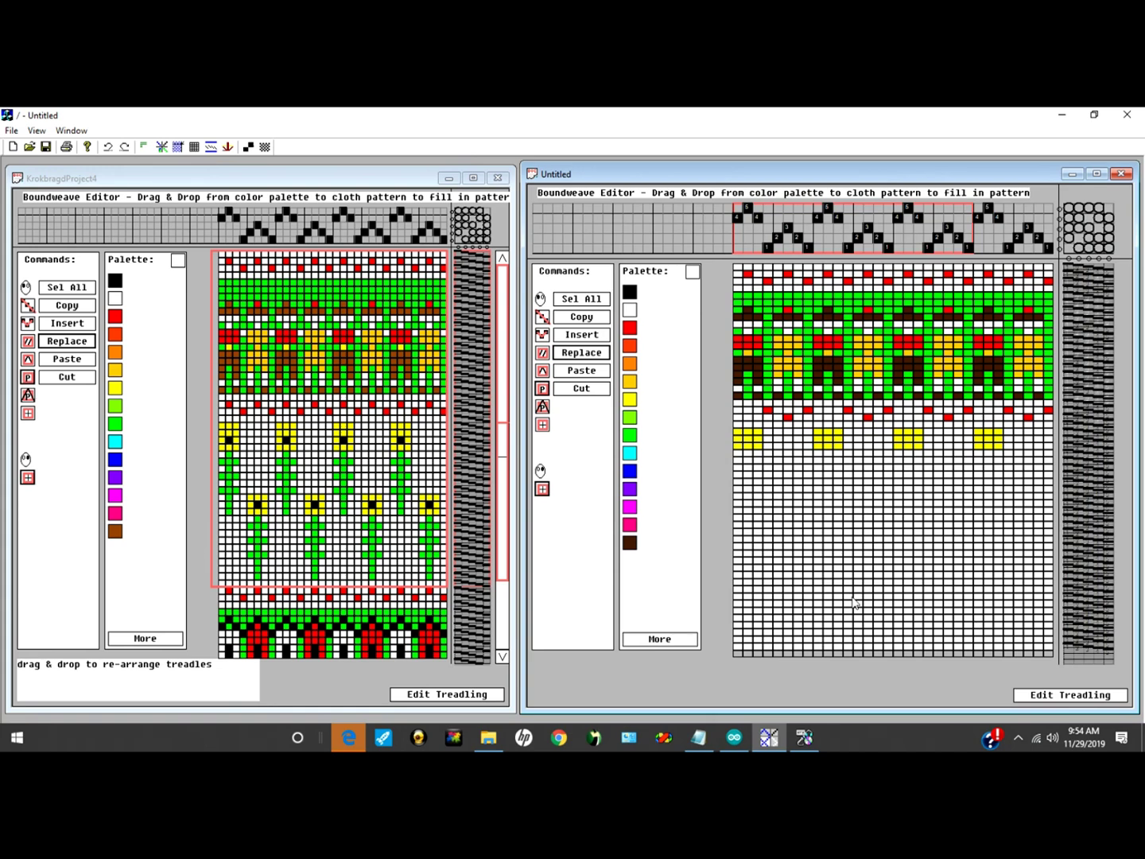
click(583, 390)
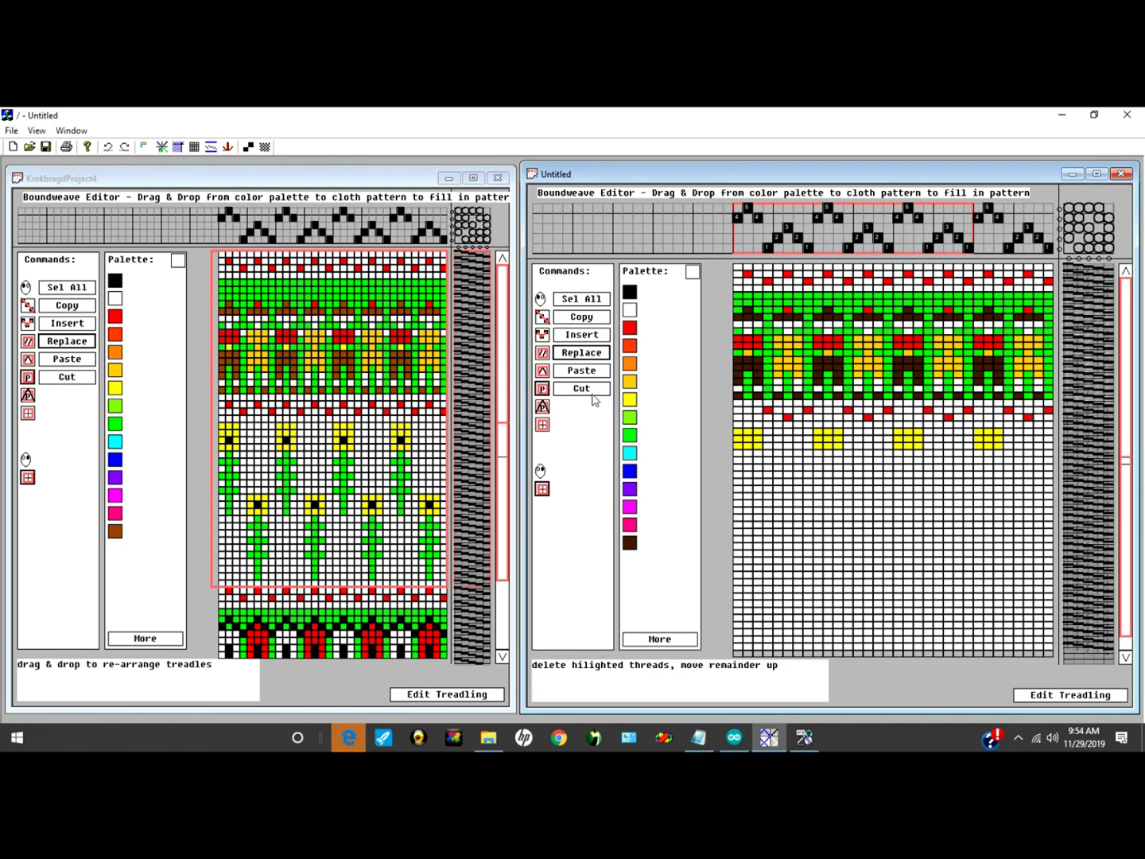
Step: Paint green stem cells under each yellow flower, correcting stray cells with white
click(635, 436)
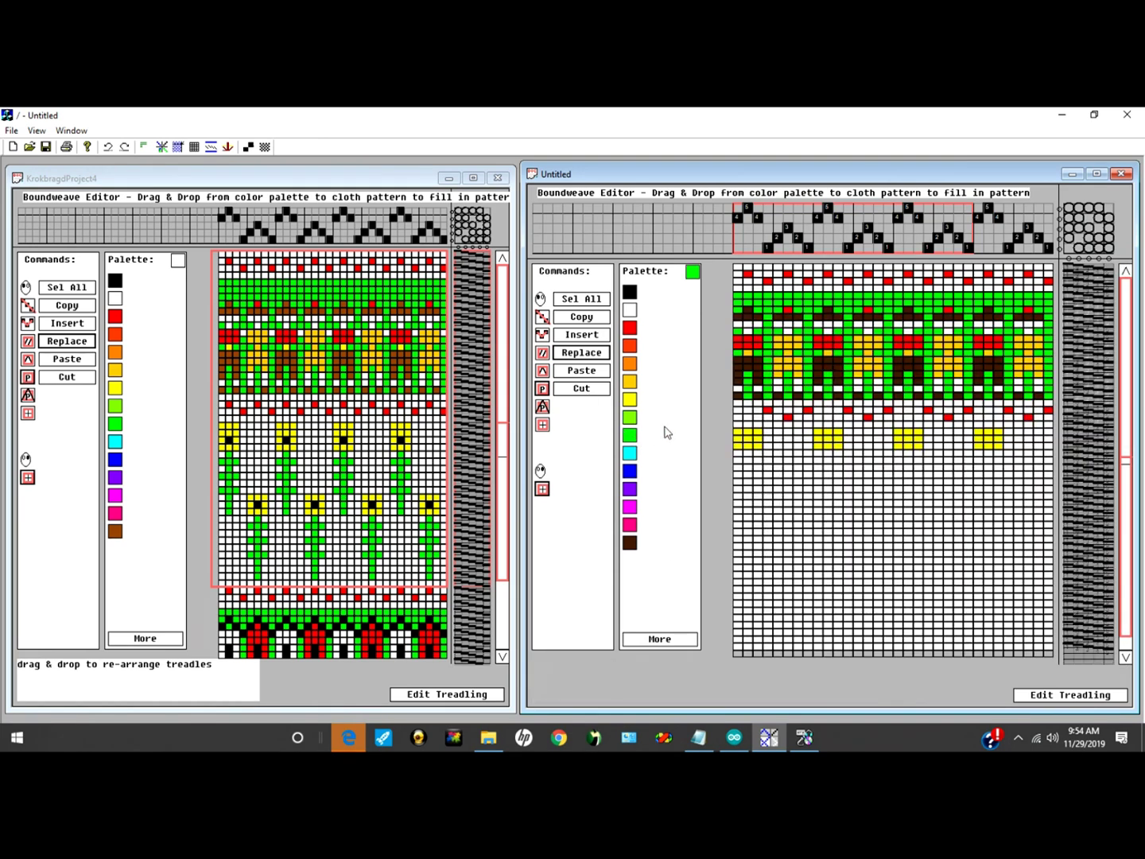
click(823, 469)
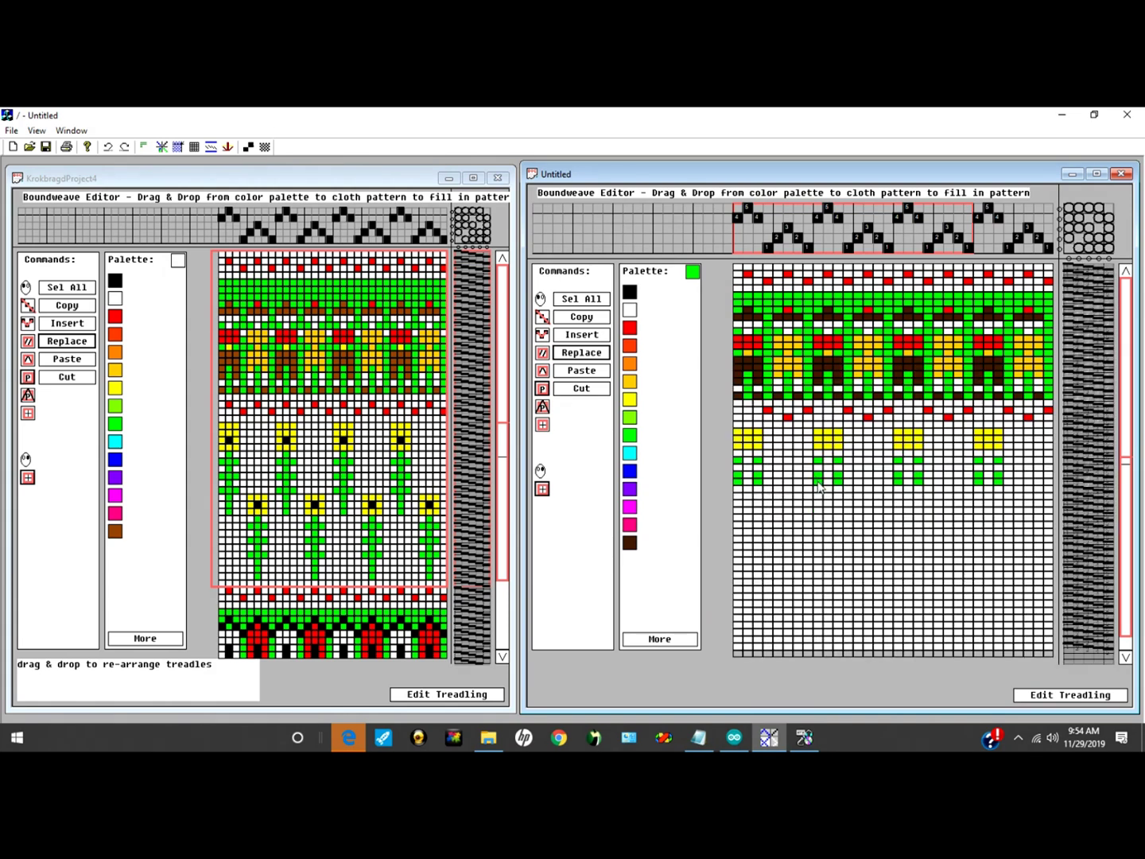
click(630, 311)
mouse_move(629, 436)
mouse_down()
mouse_move(820, 492)
mouse_move(828, 455)
mouse_move(832, 527)
mouse_up()
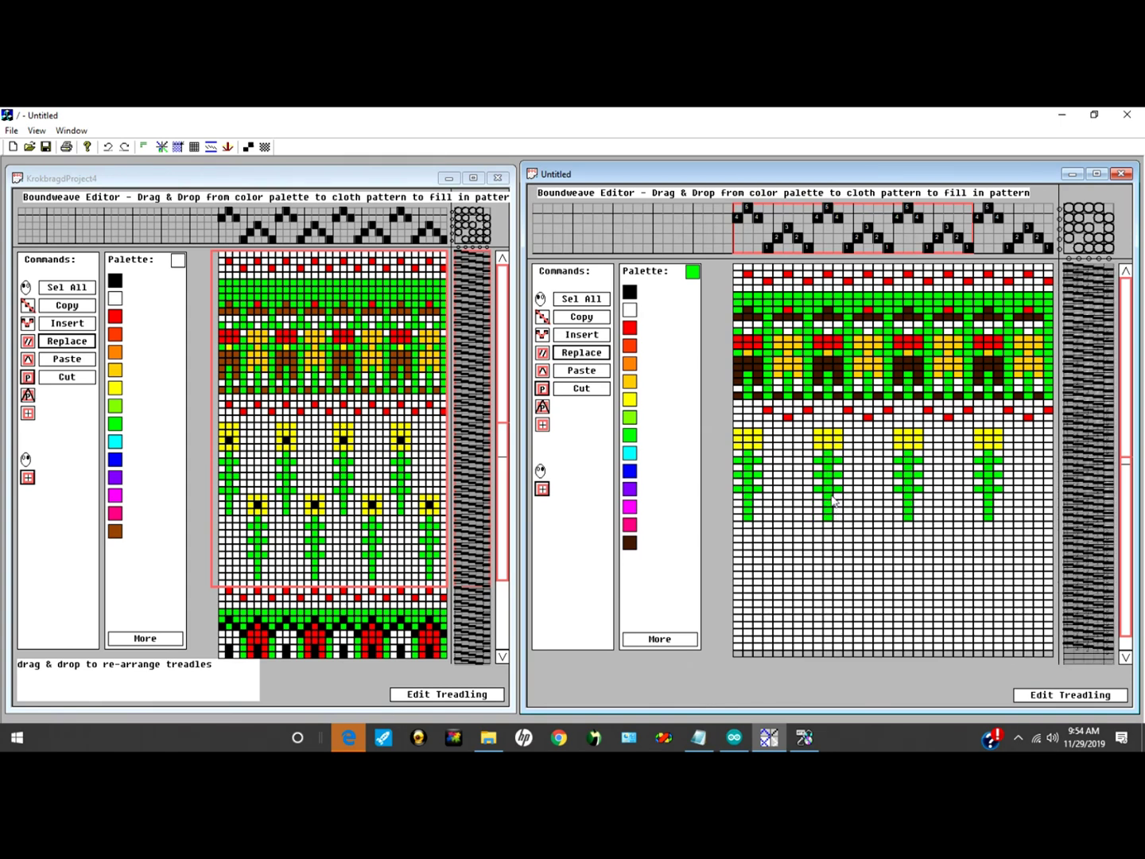
drag(630, 400, 846, 506)
Step: Place a staggered lower row of yellow flowers with green stems and leaves beneath
click(877, 520)
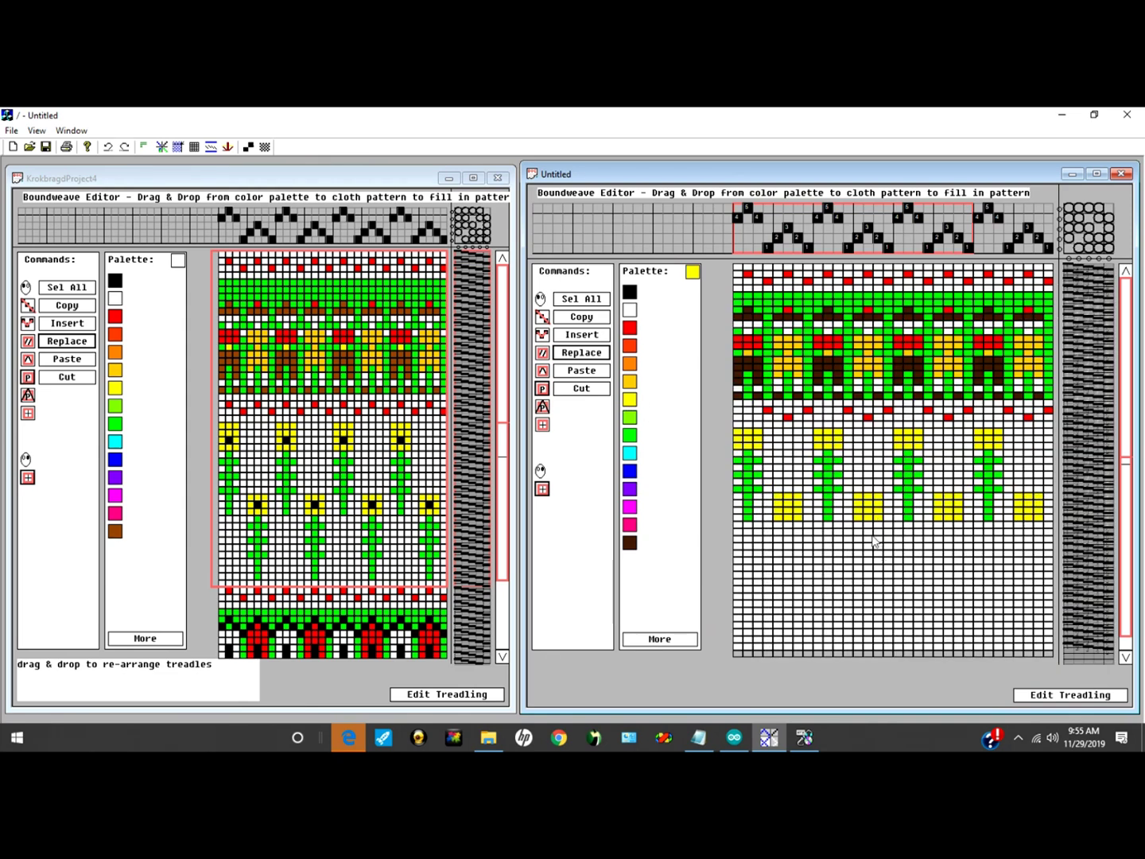
click(630, 436)
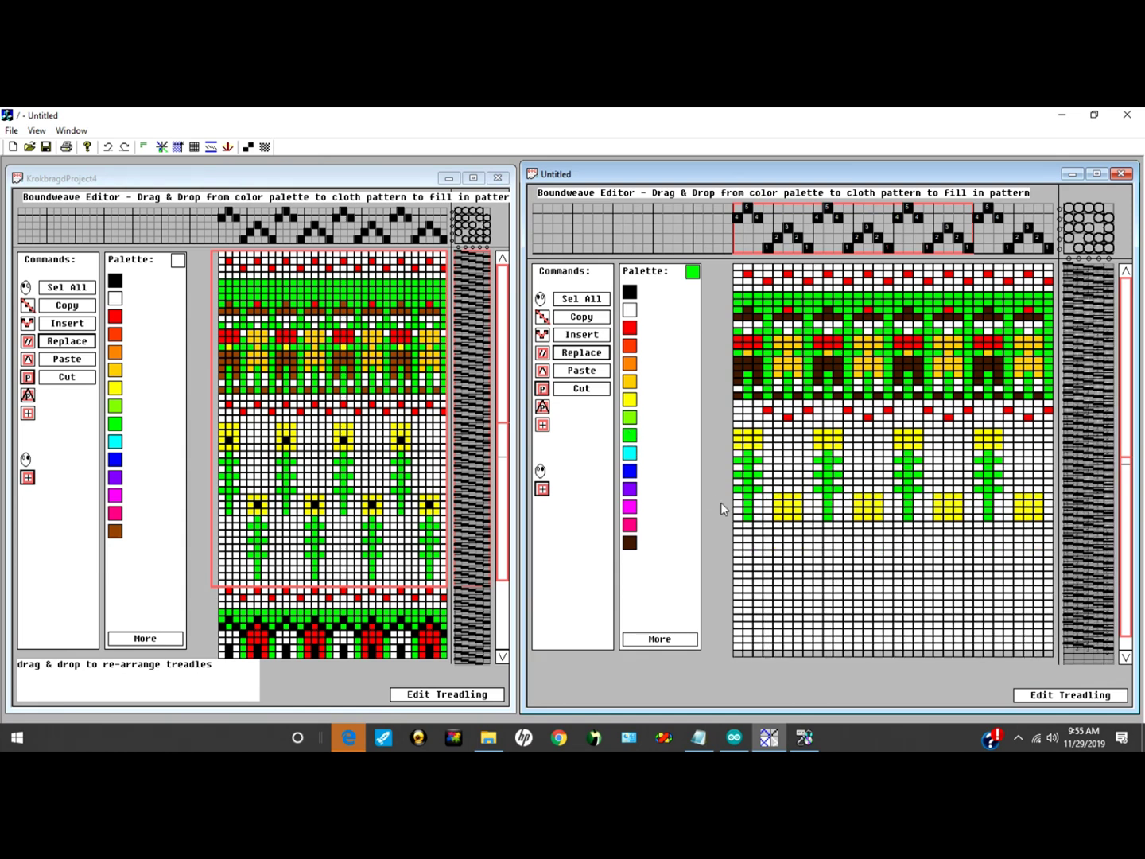
click(780, 533)
click(777, 548)
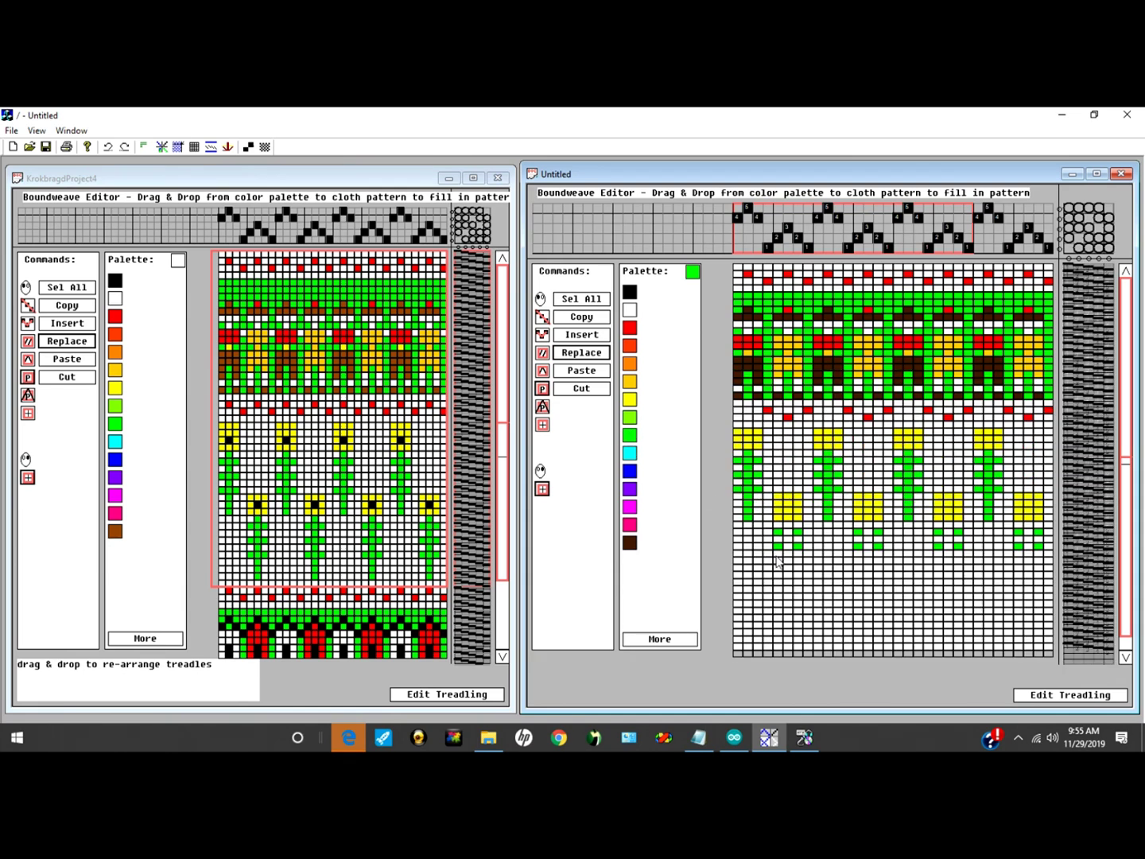
click(777, 561)
click(790, 590)
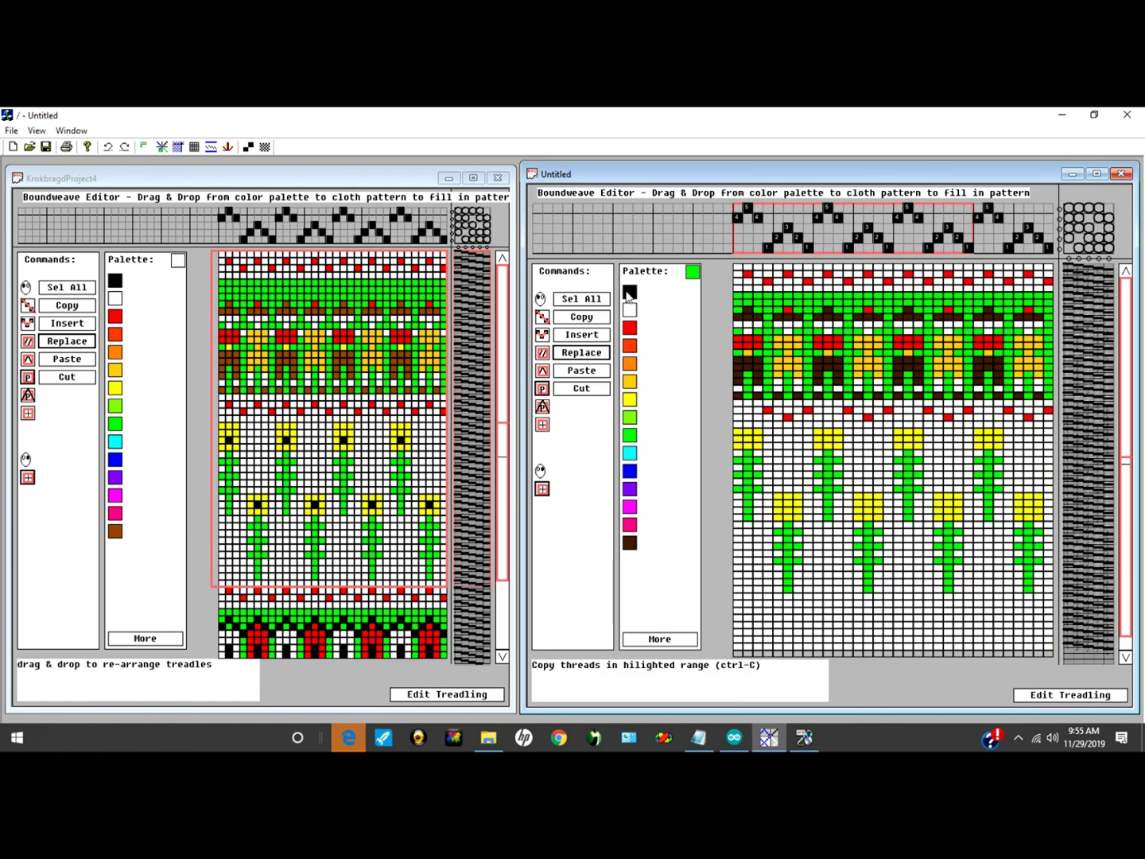
Step: Give the upper and lower flowers black centres
mouse_move(630, 293)
mouse_down()
mouse_move(776, 442)
mouse_move(751, 444)
mouse_up()
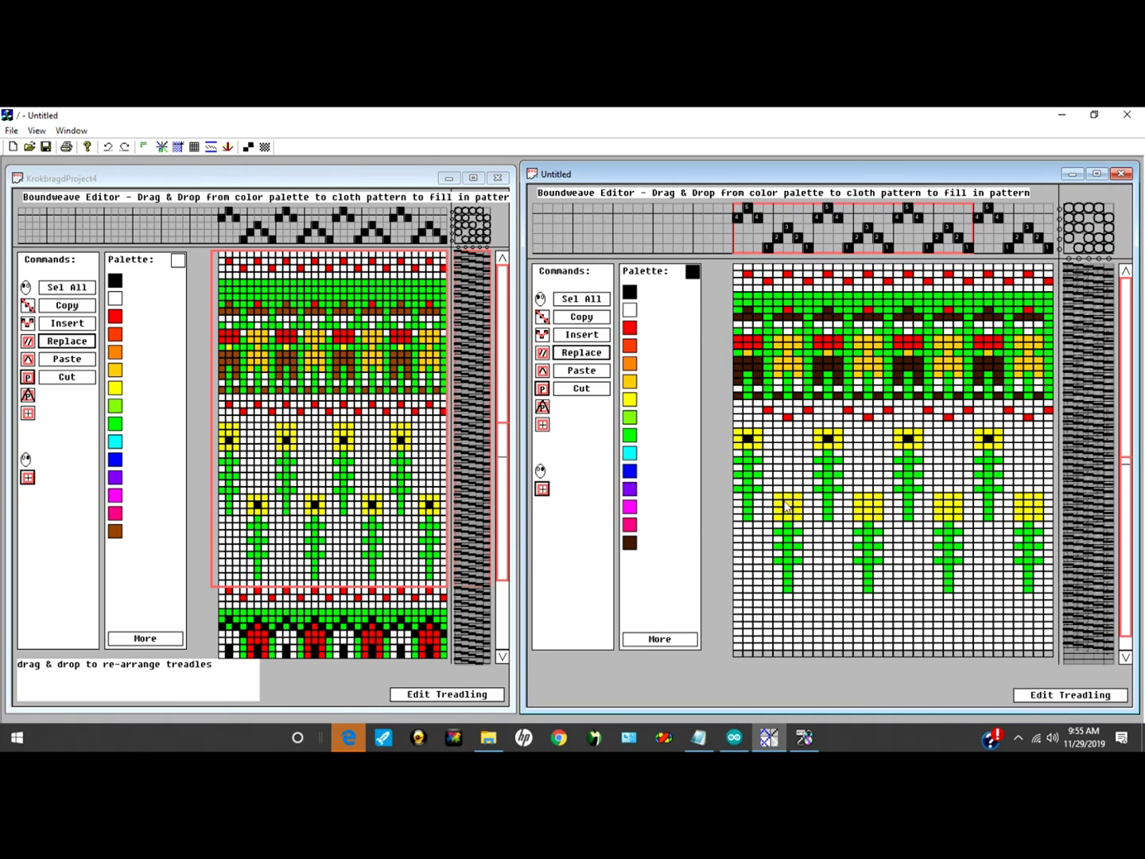
drag(790, 508, 793, 509)
click(790, 514)
Step: Cut the extra row running through the lower flowers' centres
click(759, 516)
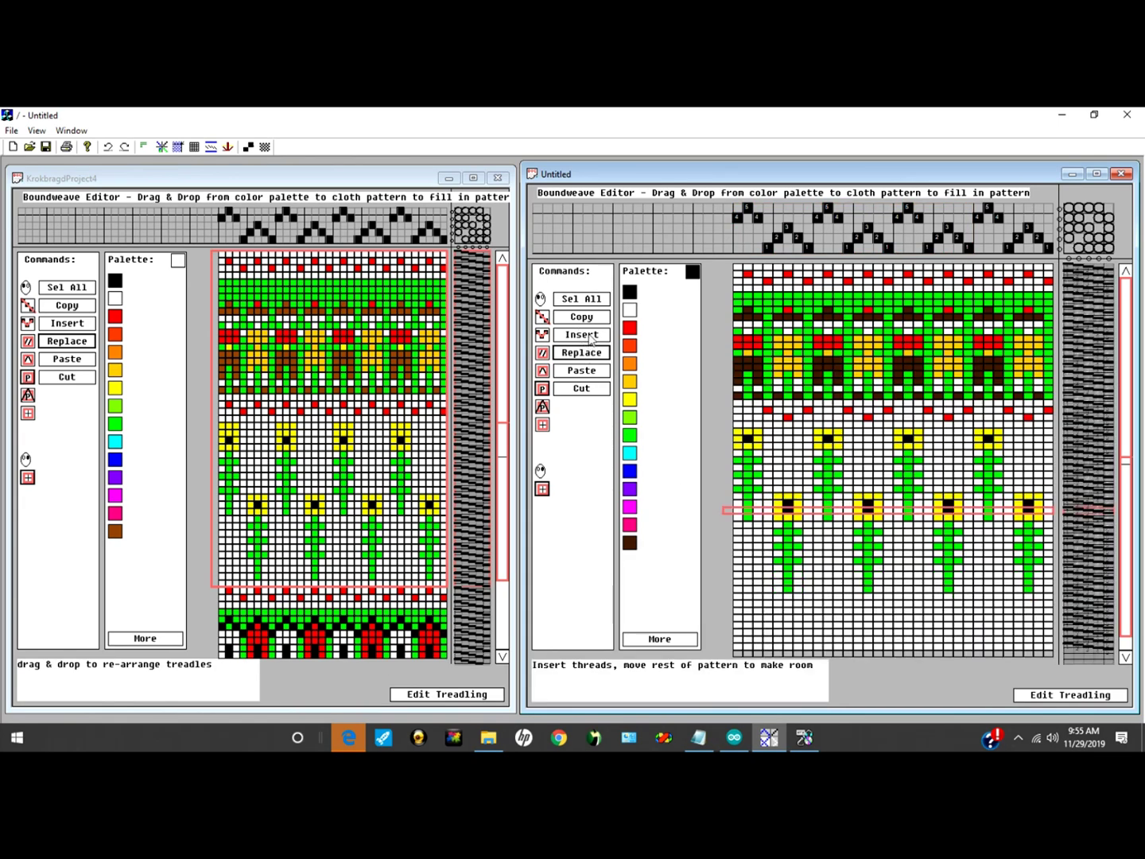
click(584, 389)
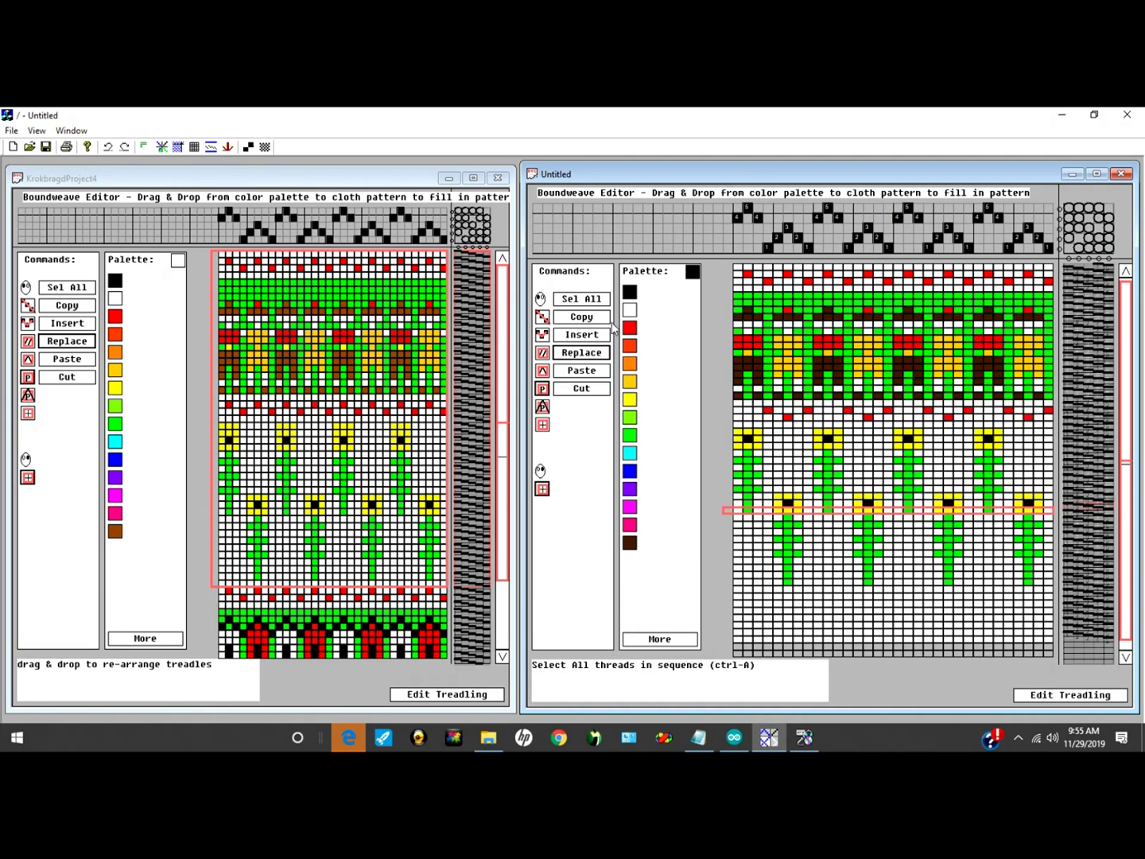
drag(630, 326, 1024, 587)
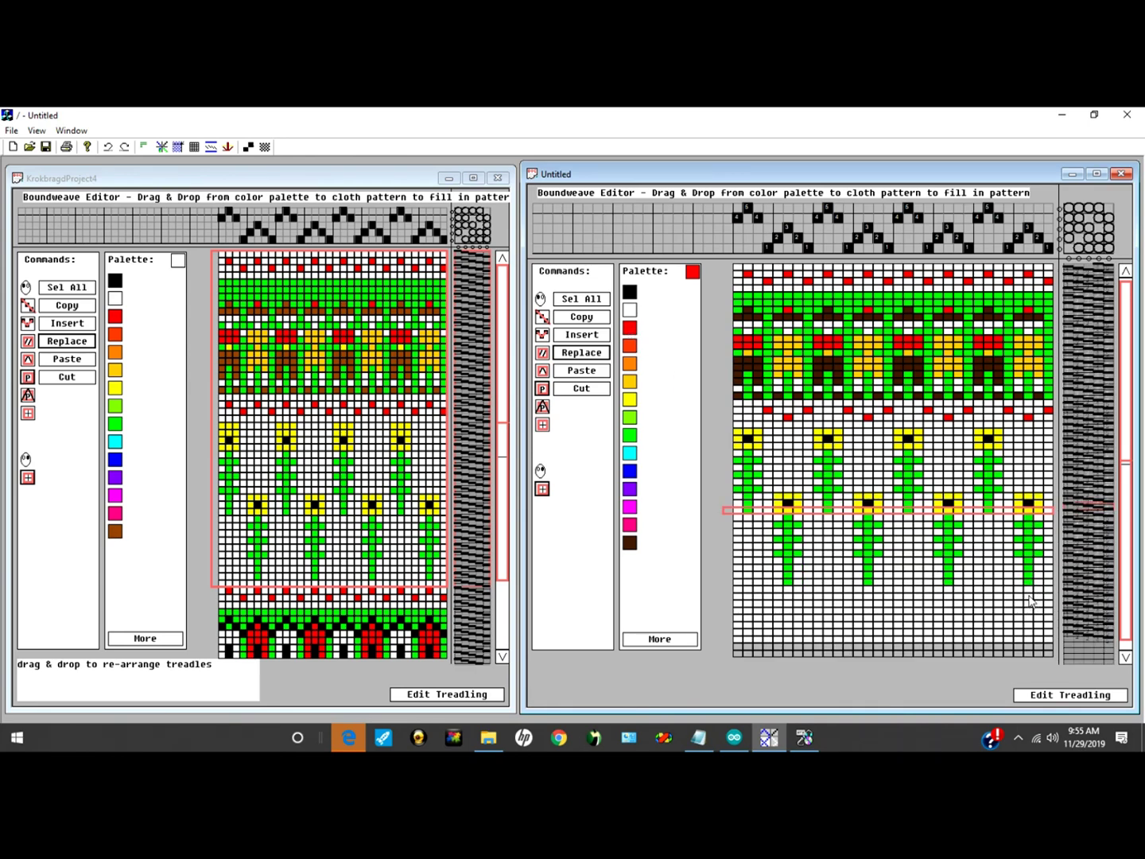
Step: Add two staggered rows of red dots below the lower flowers' stems
drag(1029, 600, 1027, 604)
click(990, 596)
click(1006, 605)
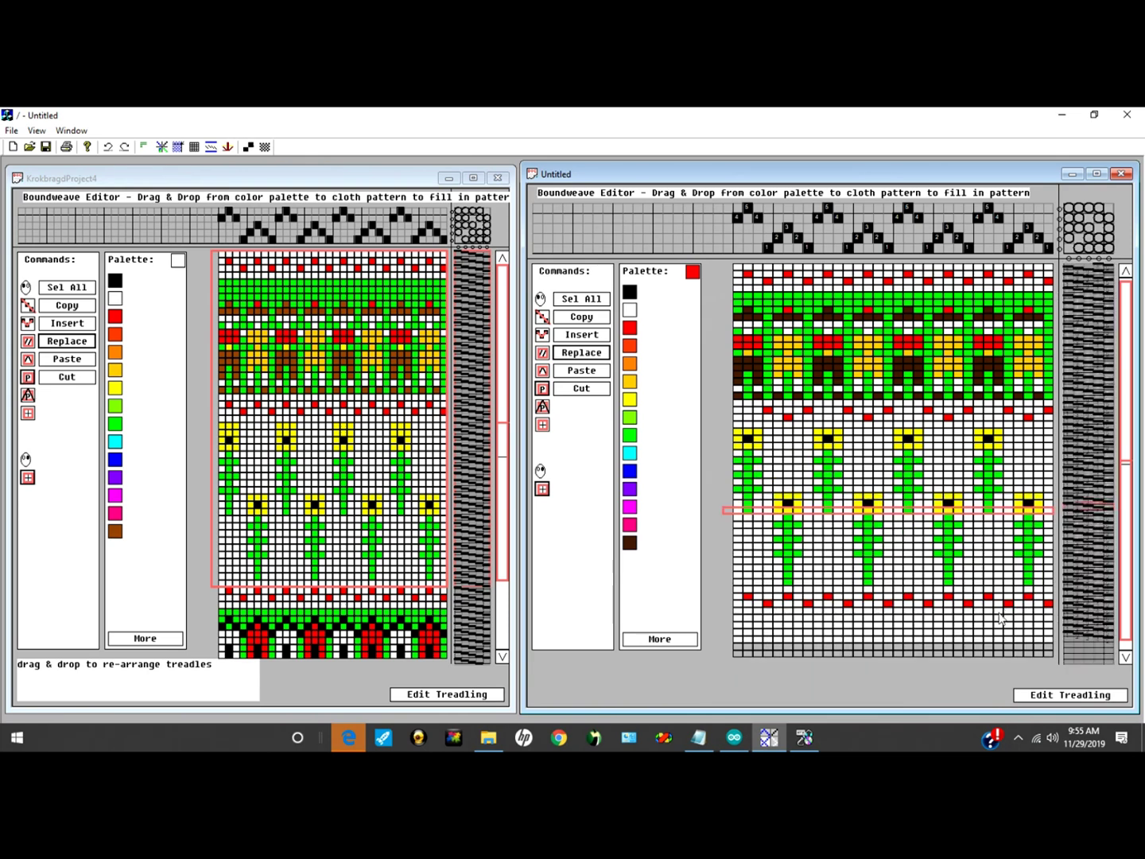
click(507, 561)
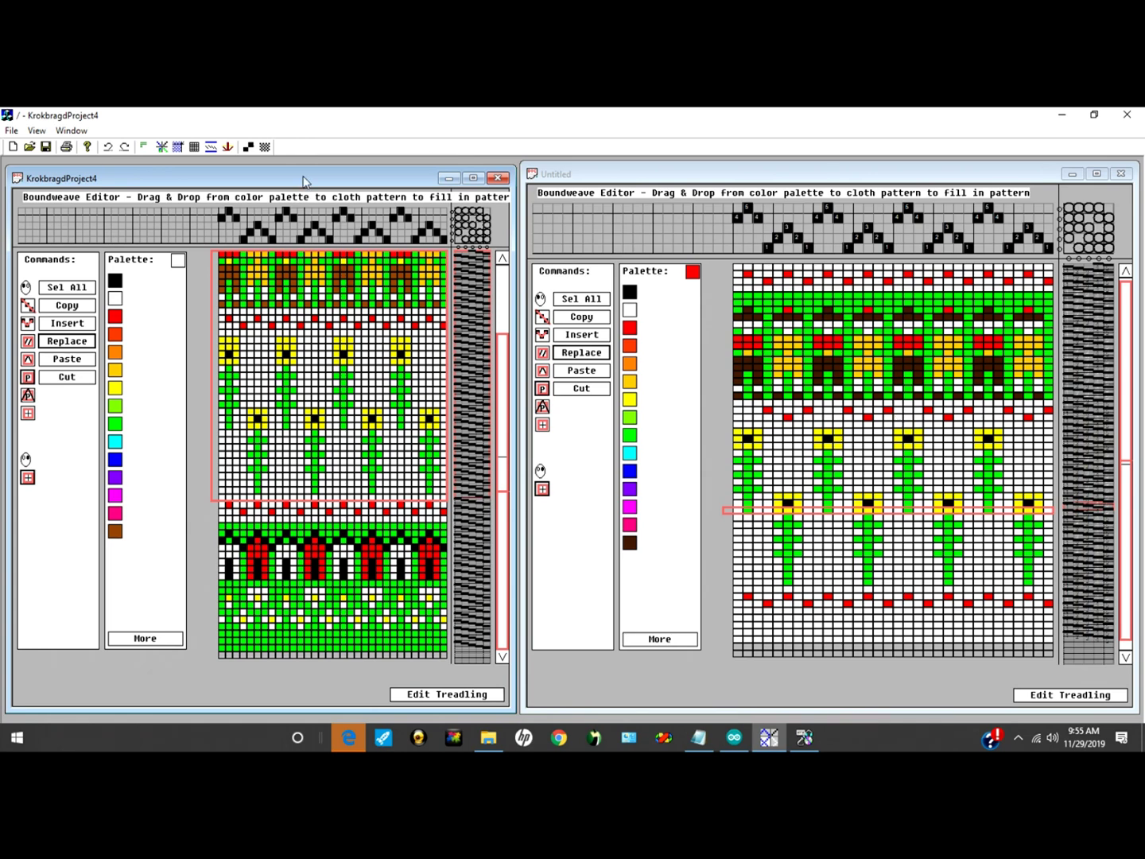
Step: Bring the Untitled draft forward and switch it to View Finished
click(613, 169)
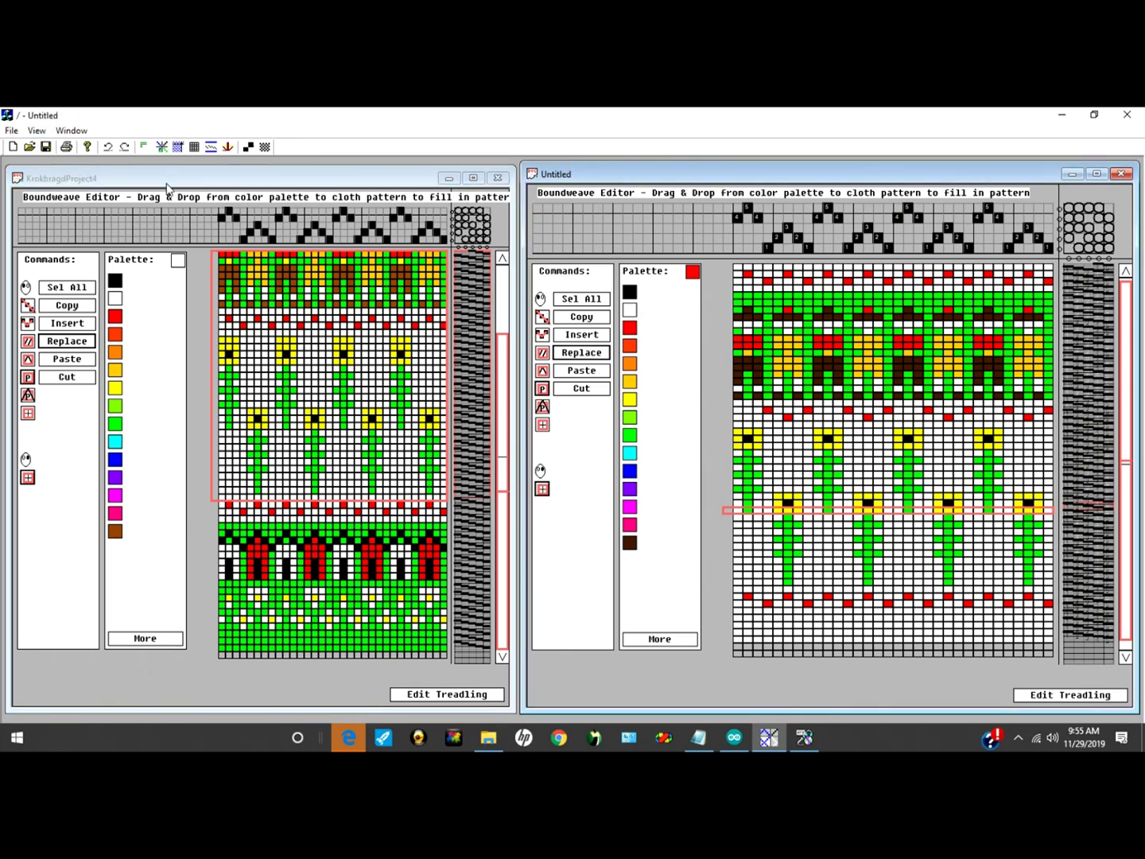
click(36, 130)
click(98, 225)
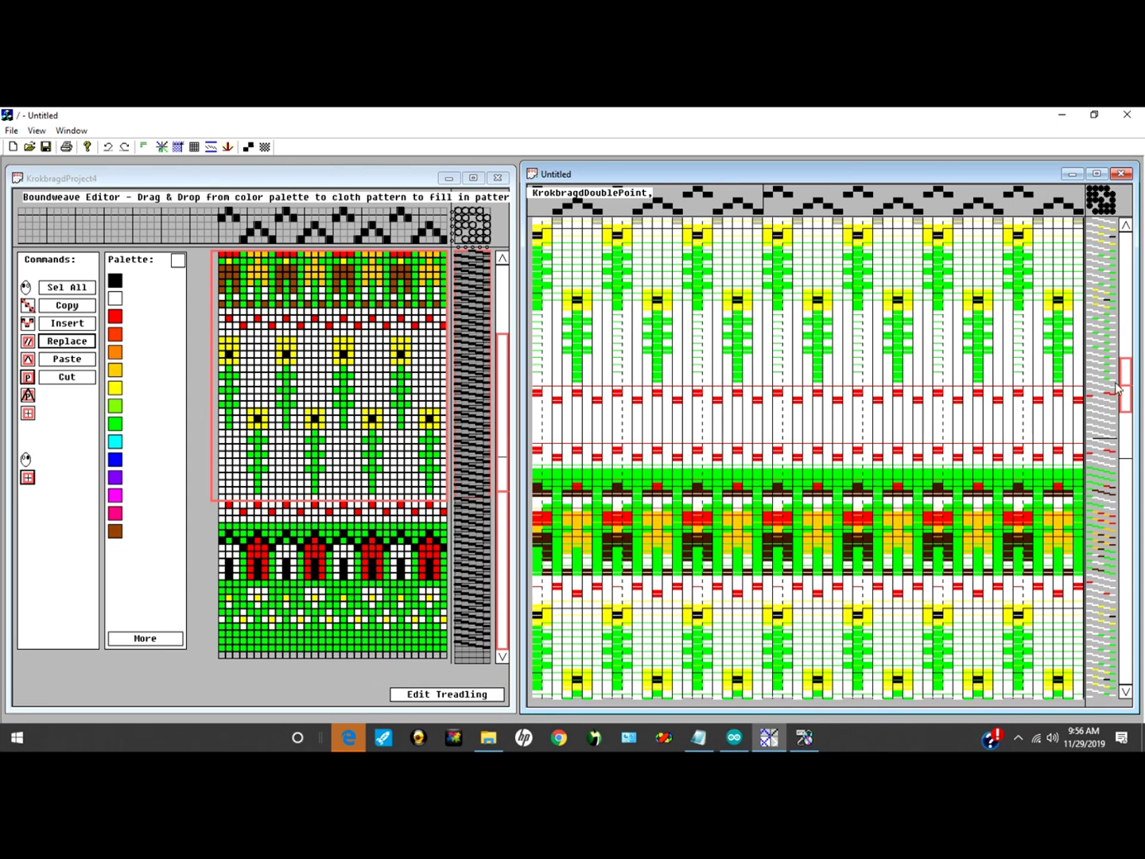
Step: Scroll the finished-fabric view to the top to see the start of the cloth
drag(1126, 390, 1126, 257)
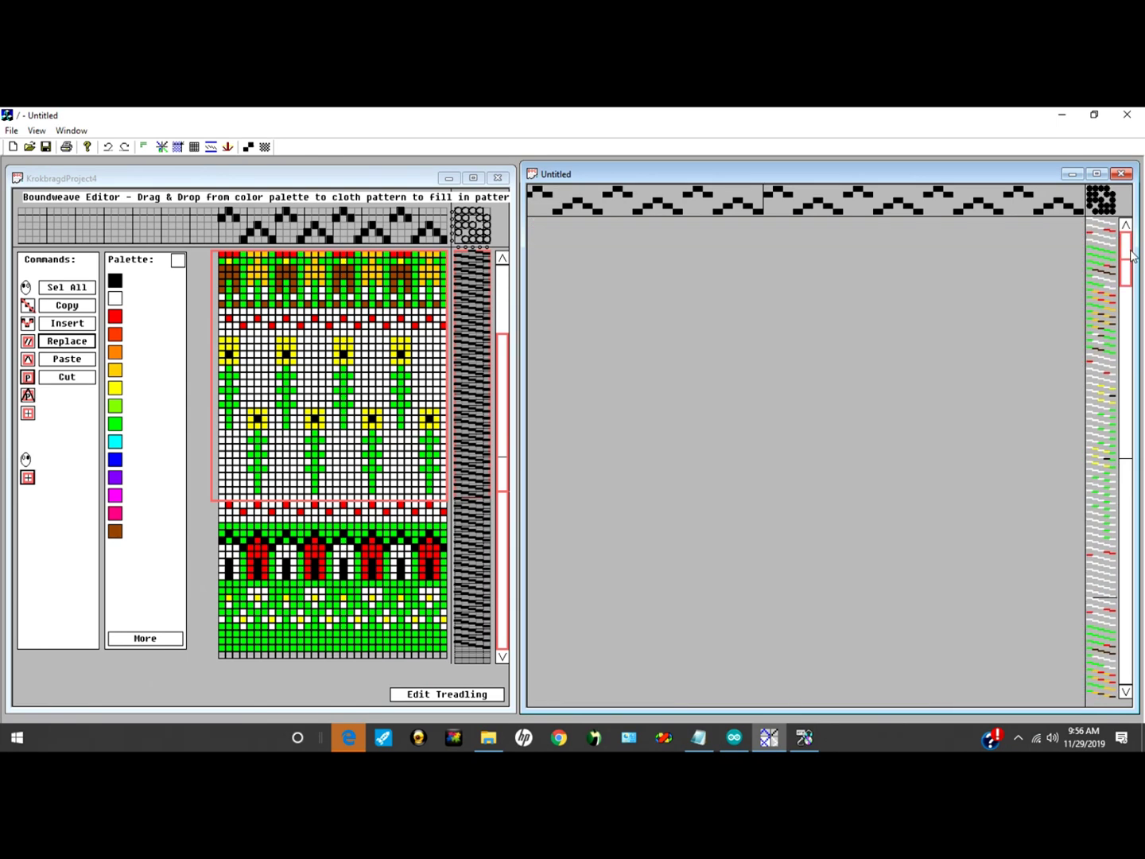